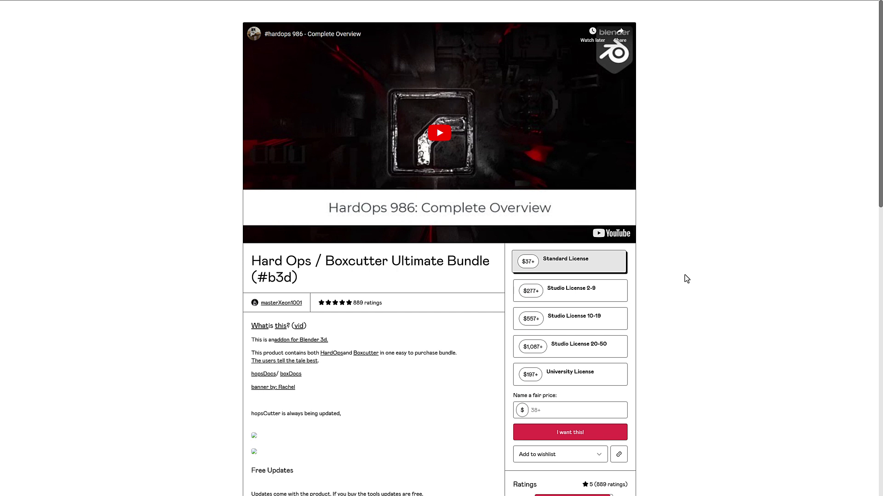
Review the Hard Ops and Box Cutter product pages and the Blender Market: Best of 2024 software bundle.
key("ctrl+Tab")
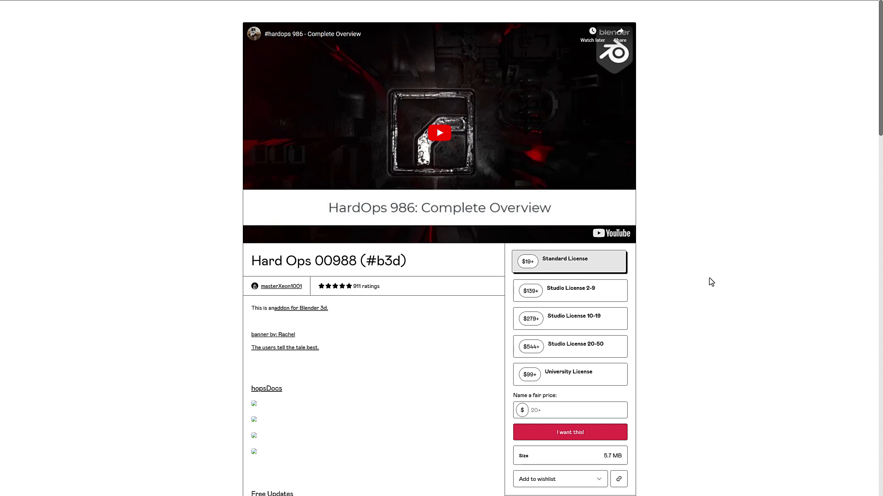
key("ctrl+Tab")
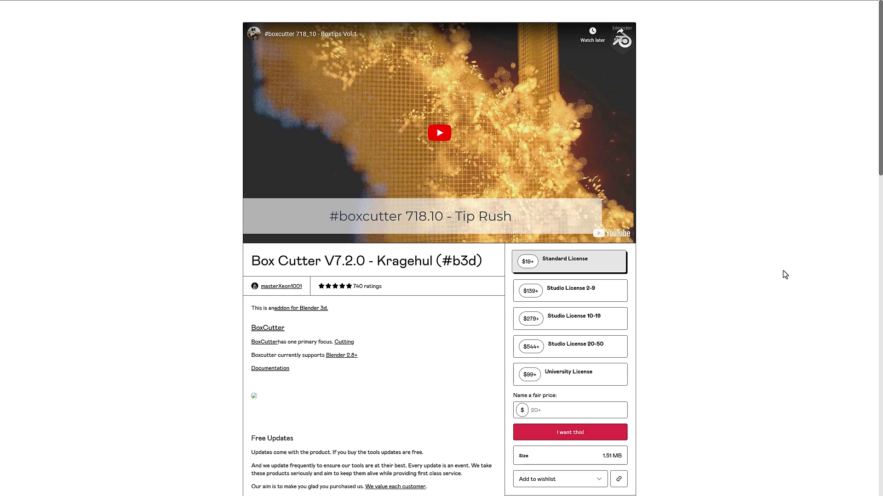
key("ctrl+Tab")
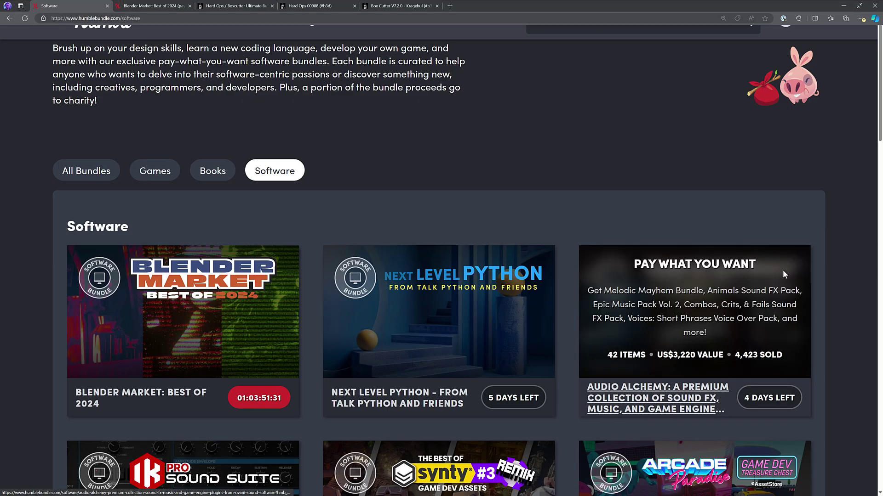
scroll(68, 337, "down", 2)
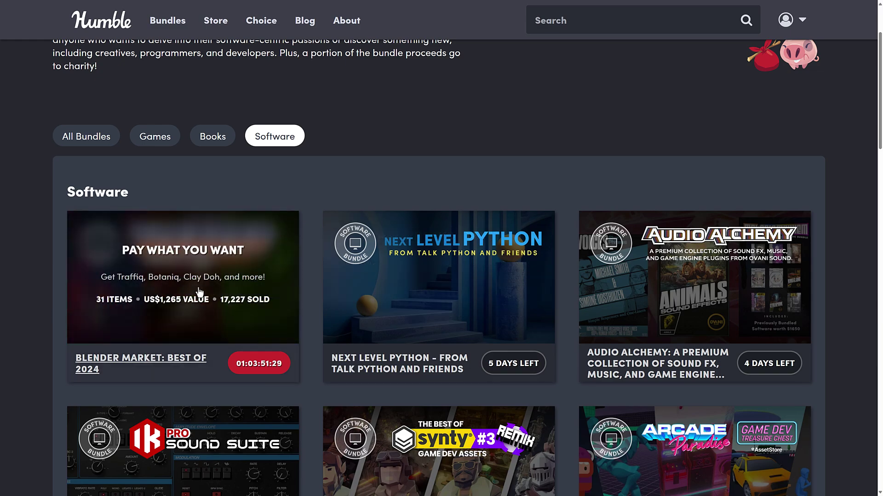
scroll(68, 337, "down", 2)
key("ctrl+Tab")
scroll(509, 235, "up", 2)
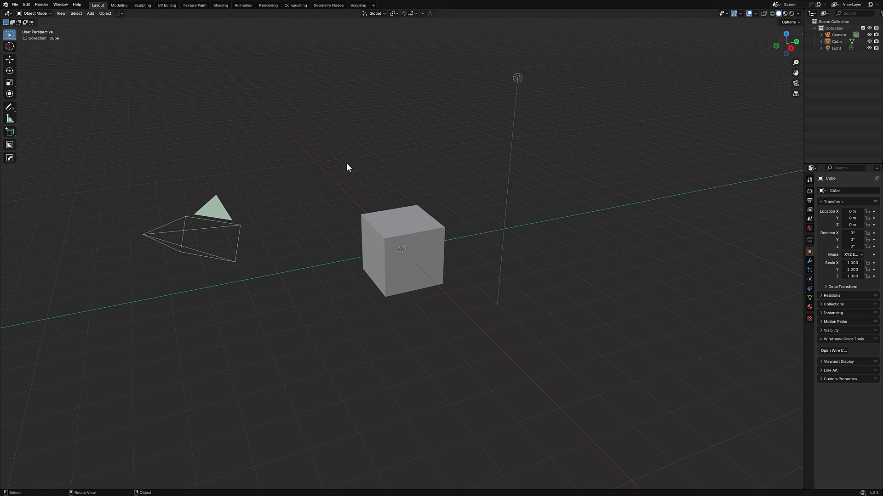
In Blender, select the default cube and activate the BoxCutter tool.
scroll(511, 225, "up", 3)
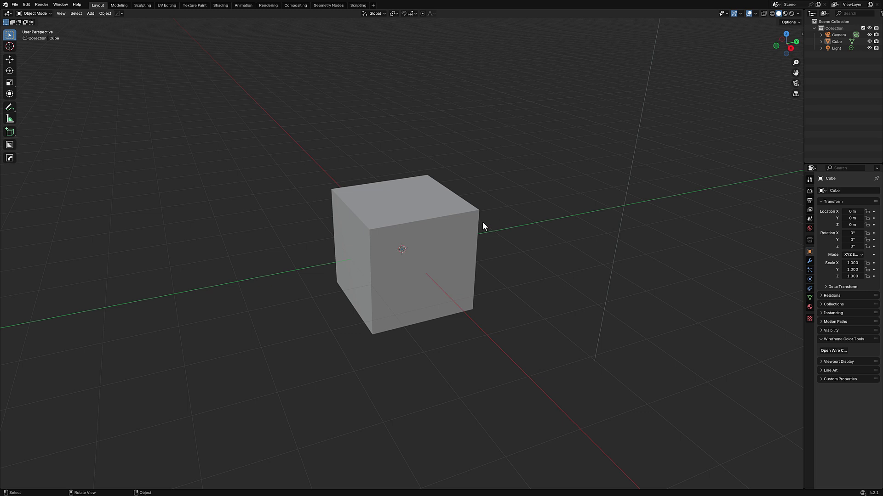
left_click(457, 223)
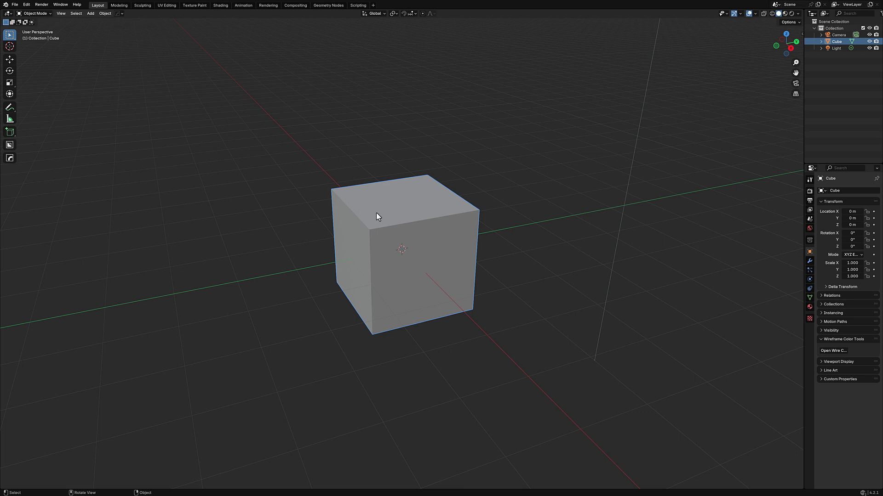
key("ctrl+comma")
key("alt")
key("alt+w")
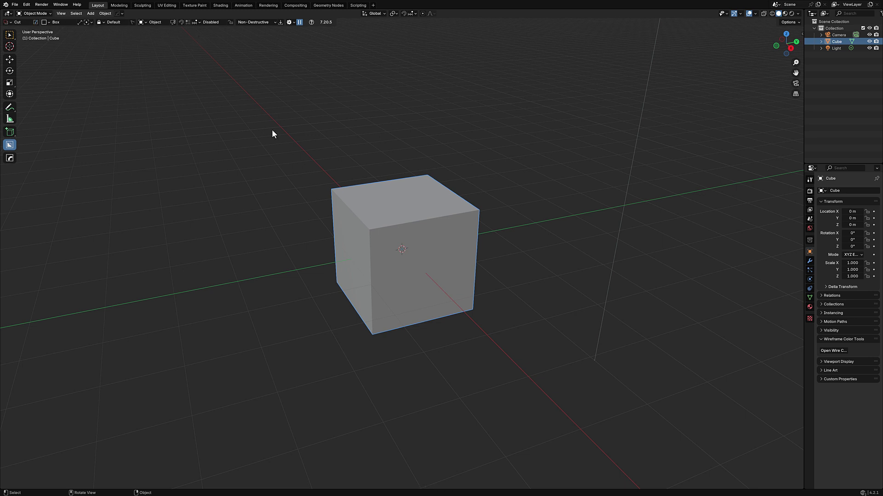
Examine the BoxCutter pie menu with its shape choices and the Box Helper settings.
key("d")
key("ctrl+d")
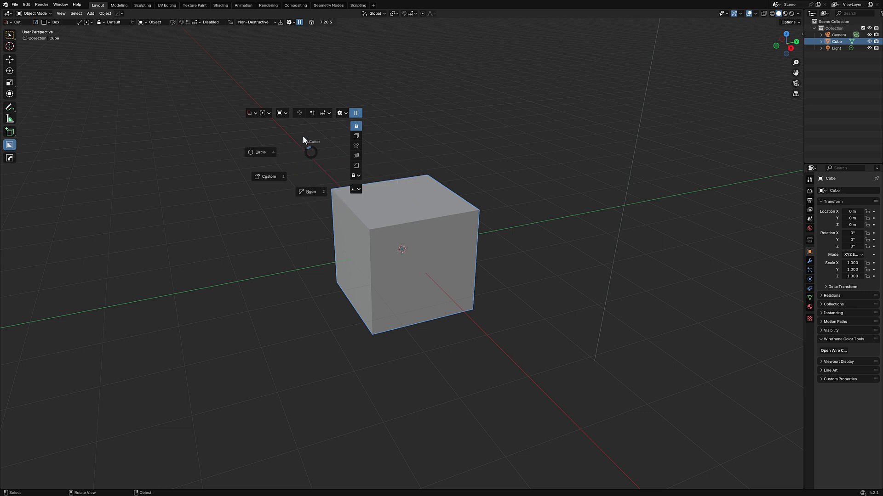
key("Escape")
key("ctrl+d")
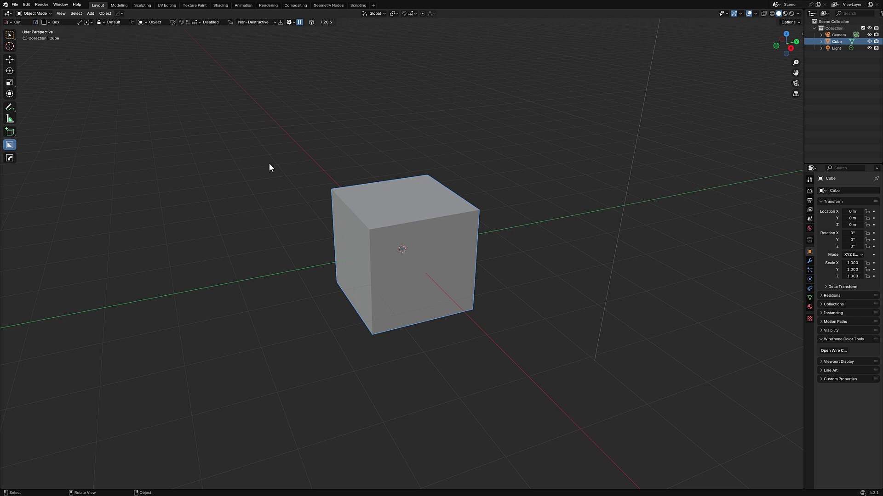
key("d")
Switch to the selection tool and back to BoxCutter, and cut a rectangular hole through the upper part of the cube's front face.
key("w")
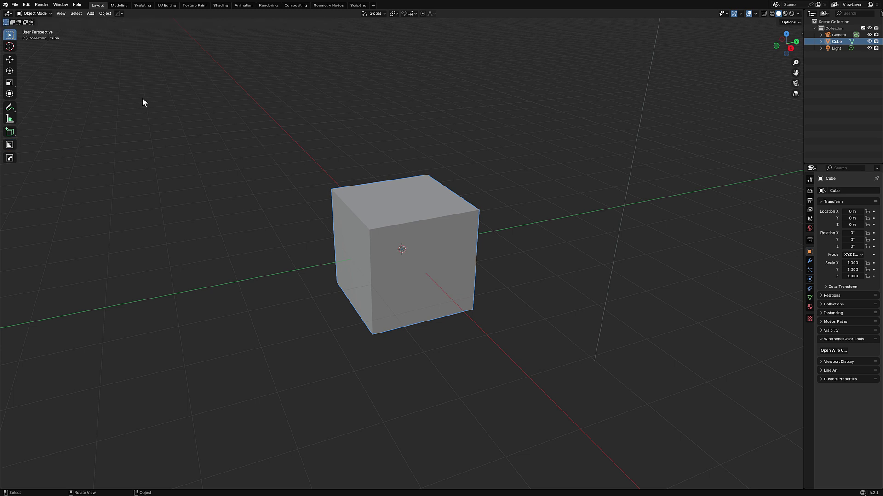
key("alt+w")
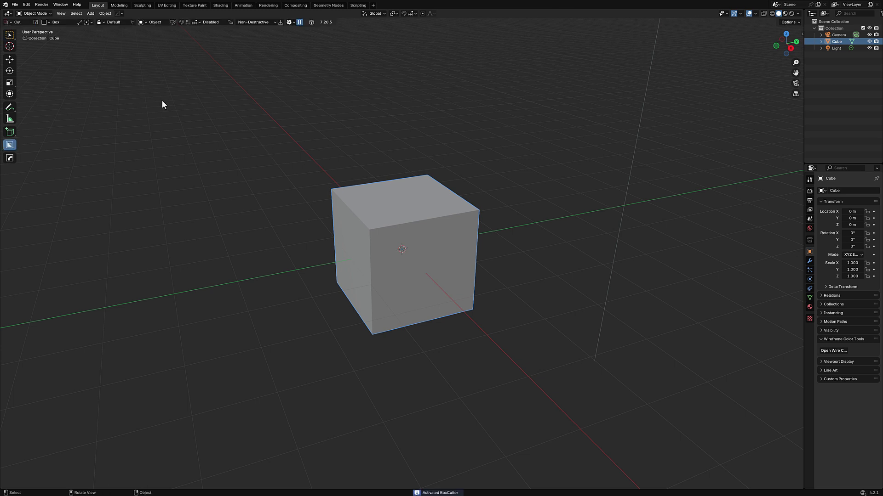
middle_click_drag(508, 160, 498, 148)
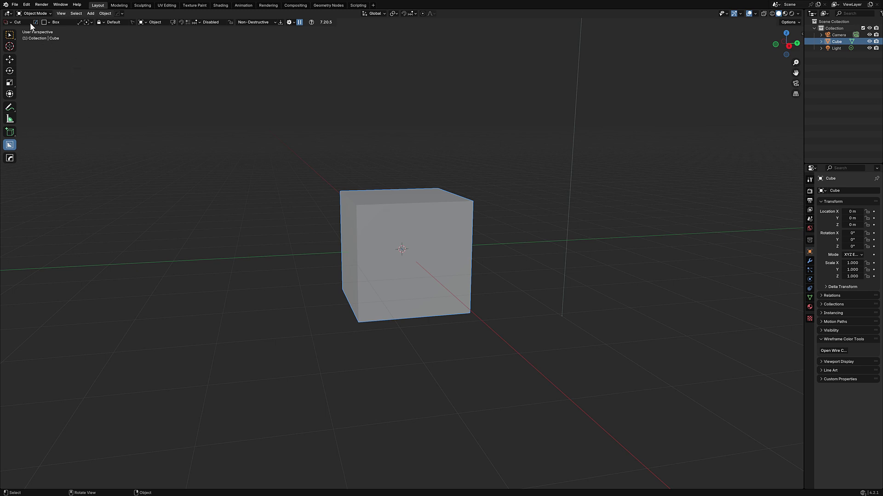
left_click_drag(383, 222, 366, 186)
mouse_move(451, 329)
middle_mouse_down()
mouse_move(437, 319)
mouse_move(582, 326)
mouse_move(443, 321)
middle_mouse_up()
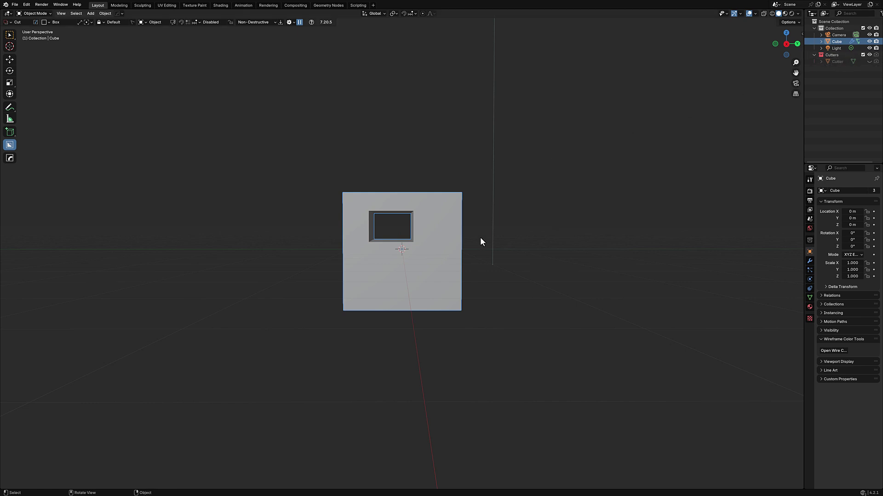
mouse_move(481, 239)
middle_mouse_down()
mouse_move(505, 241)
mouse_move(445, 240)
mouse_move(498, 241)
mouse_move(484, 245)
middle_mouse_up()
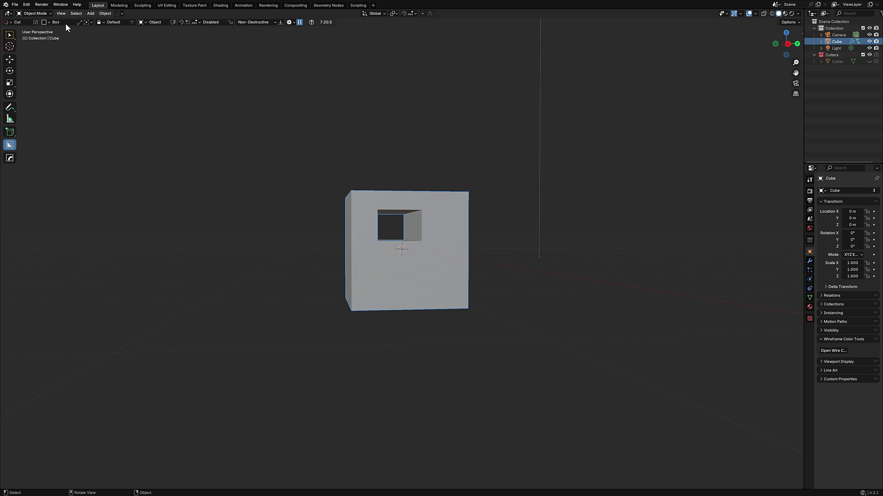
Enable Draw Line for the box shape and cut a tilted rectangular notch through the cube's upper side edge.
left_click(48, 21)
key("d")
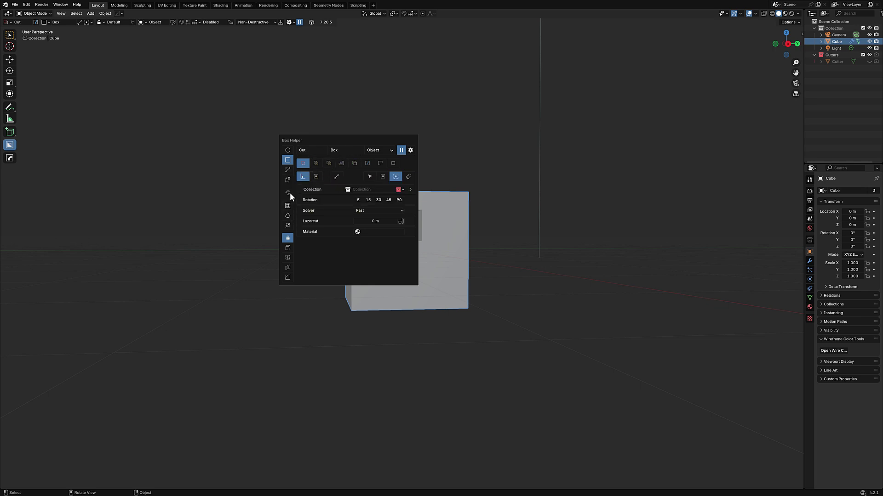
left_click(48, 22)
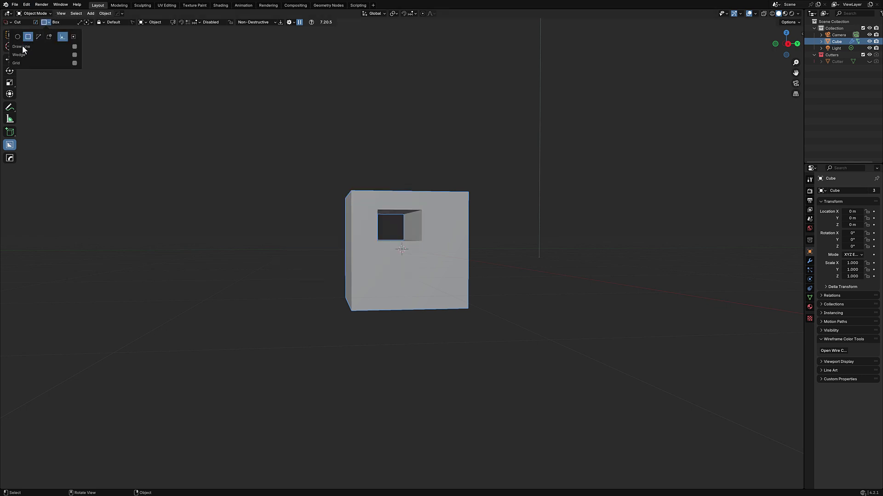
left_click(74, 46)
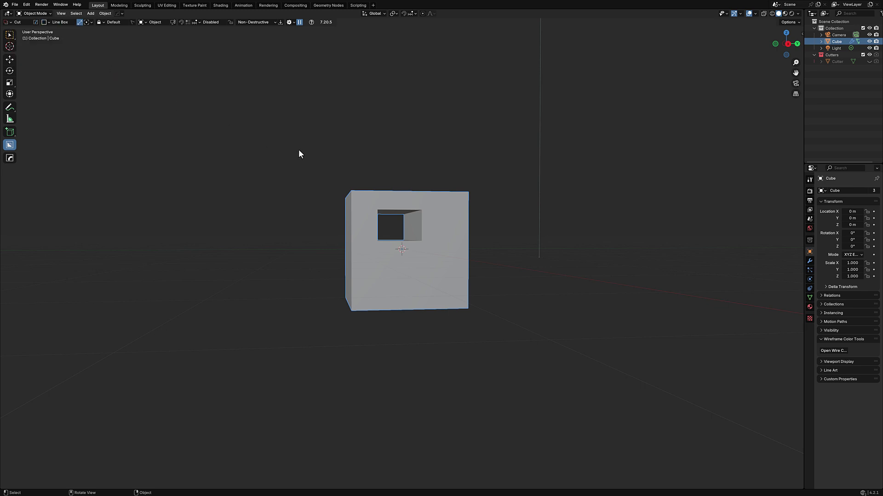
mouse_move(324, 159)
left_mouse_down()
mouse_move(384, 185)
mouse_move(355, 250)
left_mouse_up()
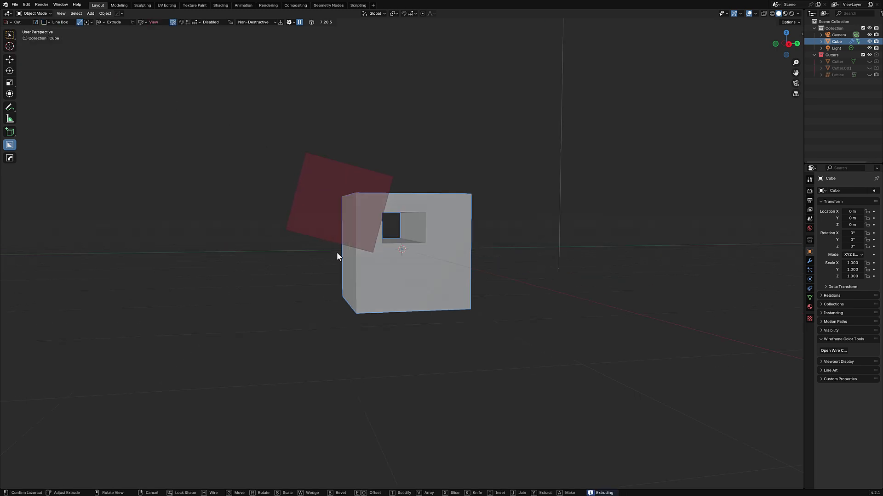
middle_click_drag(336, 252, 375, 263)
left_click(294, 234)
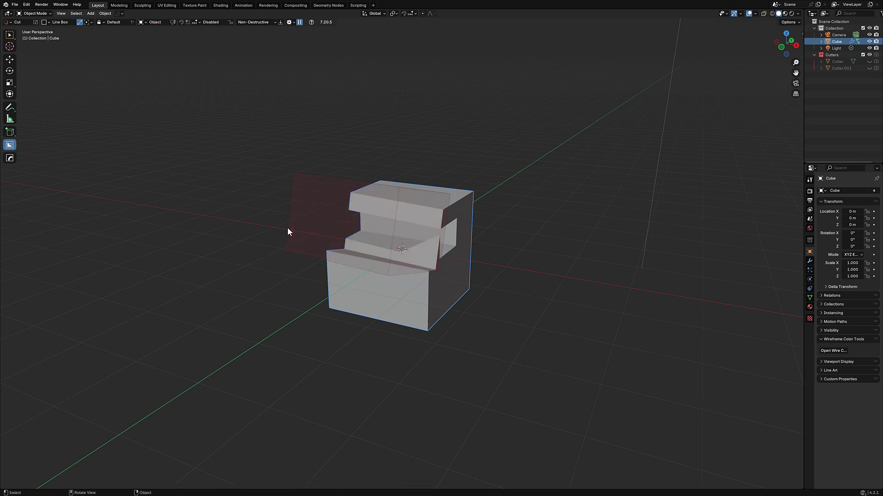
middle_click_drag(287, 233, 323, 318)
Set the cutter shape to Ngon and cut an irregular polygon hole through the lower part of the cube's front face.
left_click(46, 22)
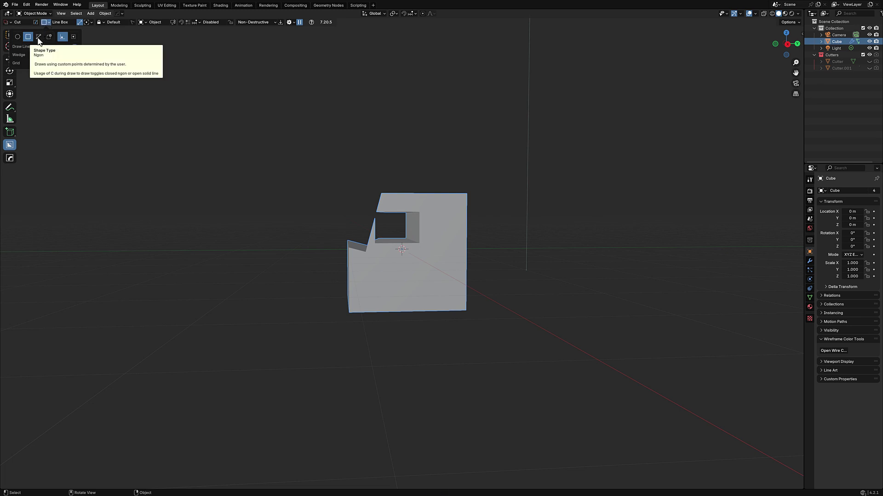
left_click(38, 37)
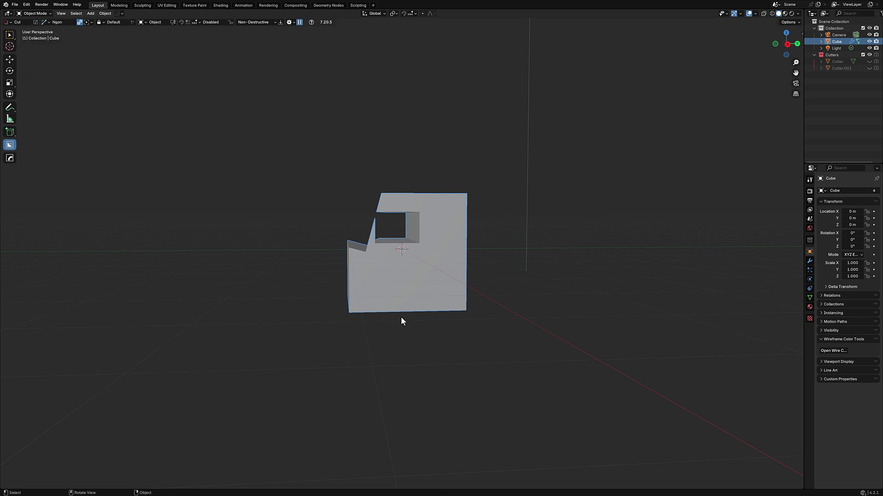
left_click(421, 291)
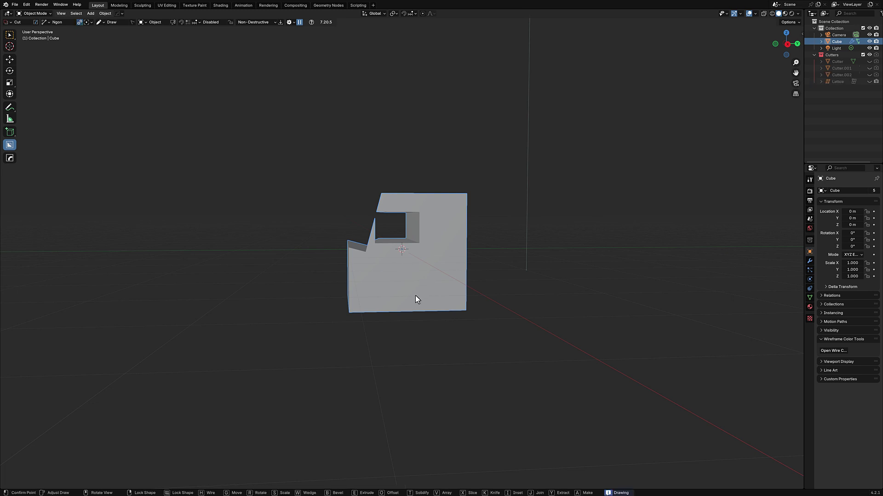
left_click(404, 302)
left_click(428, 258)
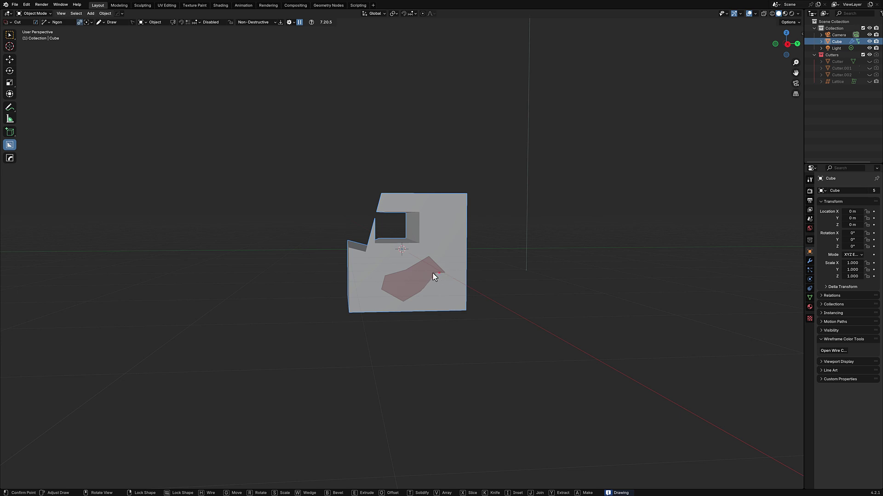
key("space")
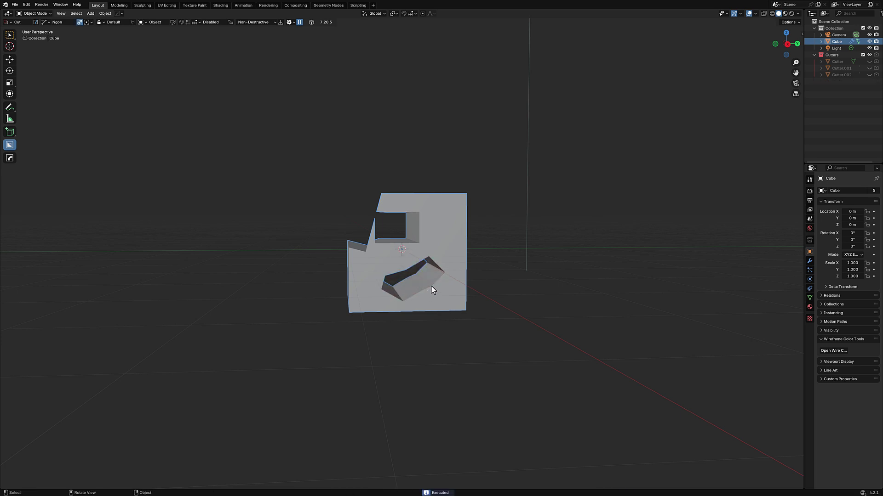
middle_click_drag(455, 293, 512, 298)
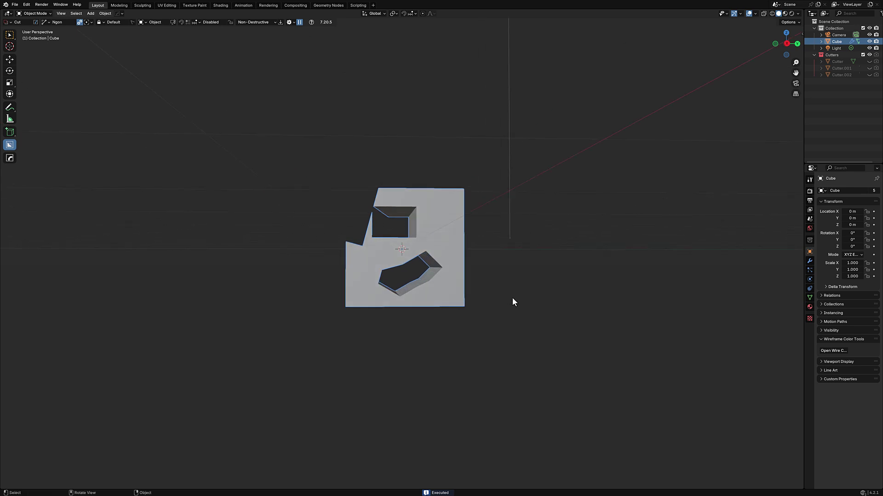
Deselect the cube and set the cutter shape back to Box.
left_click(48, 22)
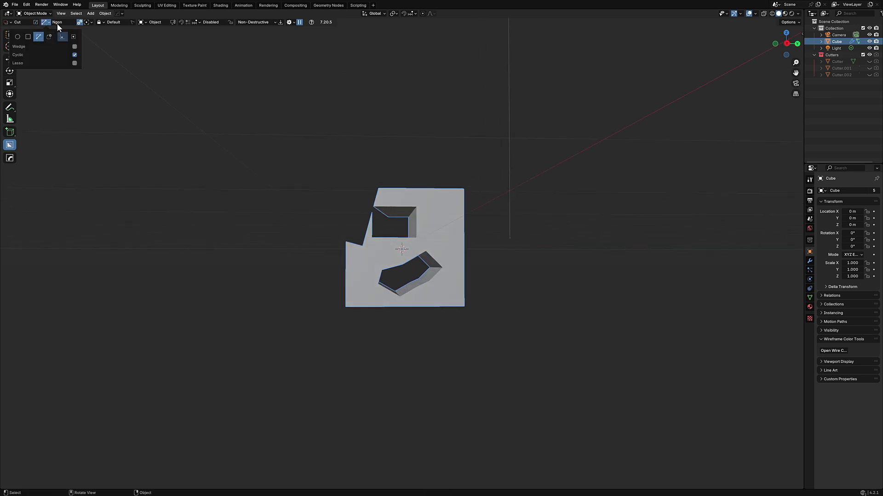
left_click(291, 268)
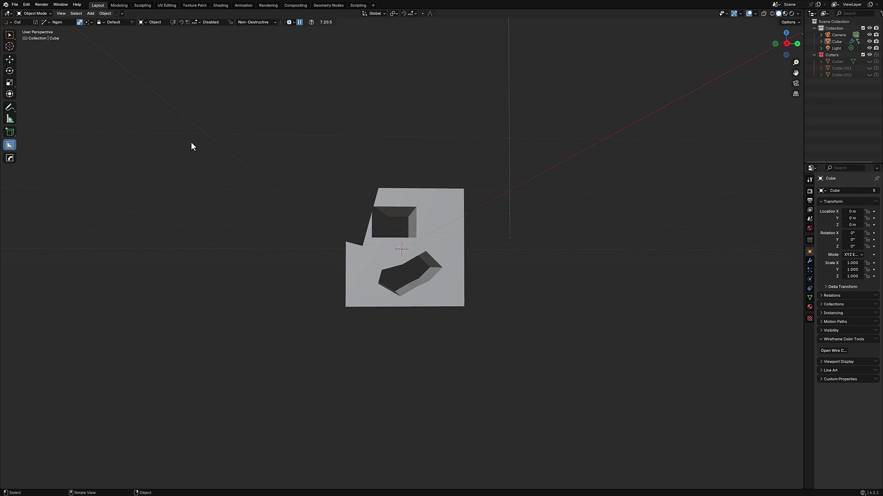
left_click(46, 22)
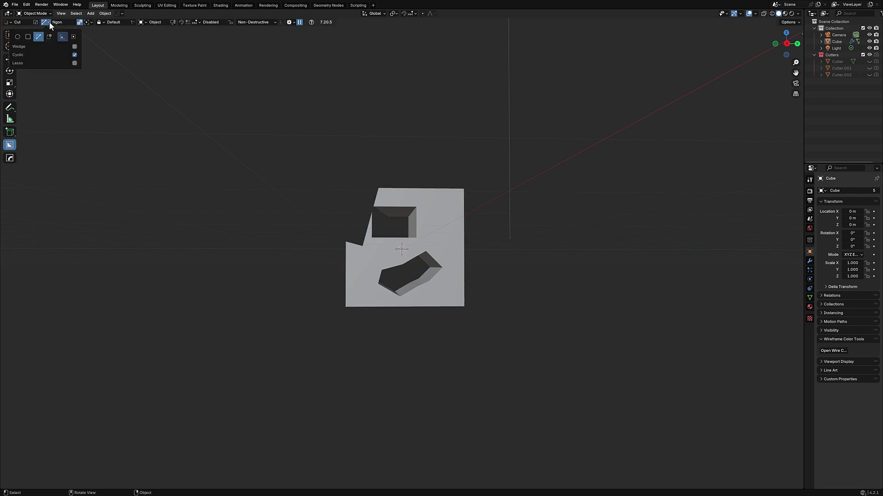
left_click(29, 36)
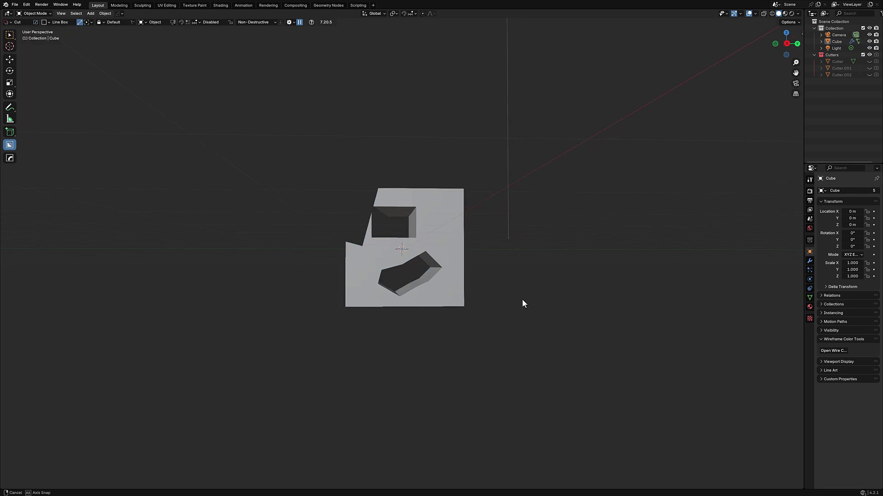
middle_click_drag(522, 301, 530, 312)
mouse_move(213, 251)
left_mouse_down()
mouse_move(266, 250)
mouse_move(293, 323)
left_mouse_up()
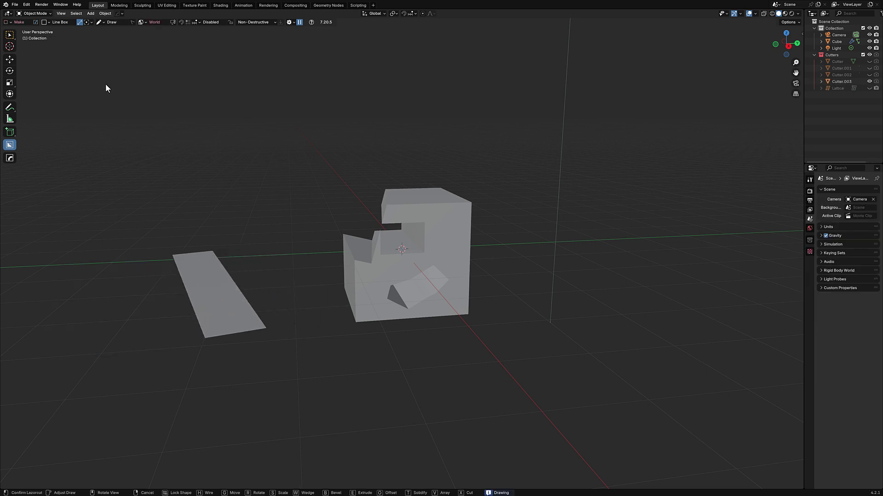
key("Escape")
Turn off Draw Line and create two new boxes in empty space beside the cube, a large one and a smaller one below it.
left_click(49, 22)
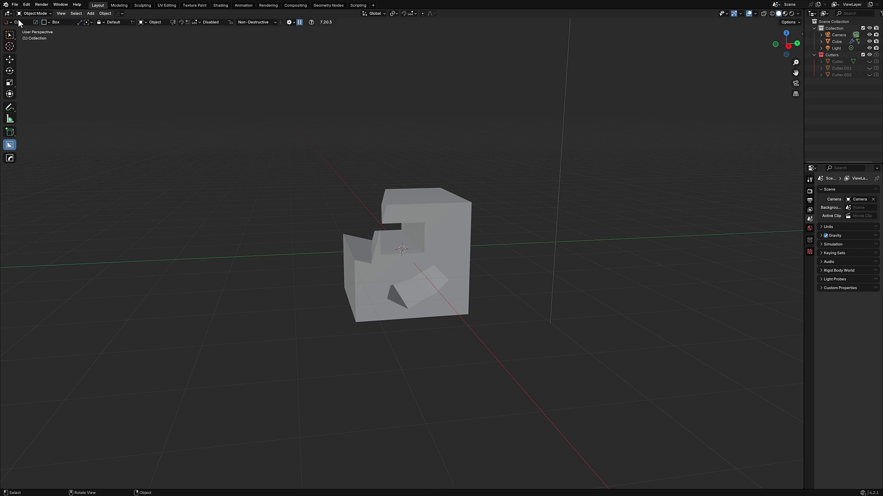
left_click_drag(190, 315, 299, 260)
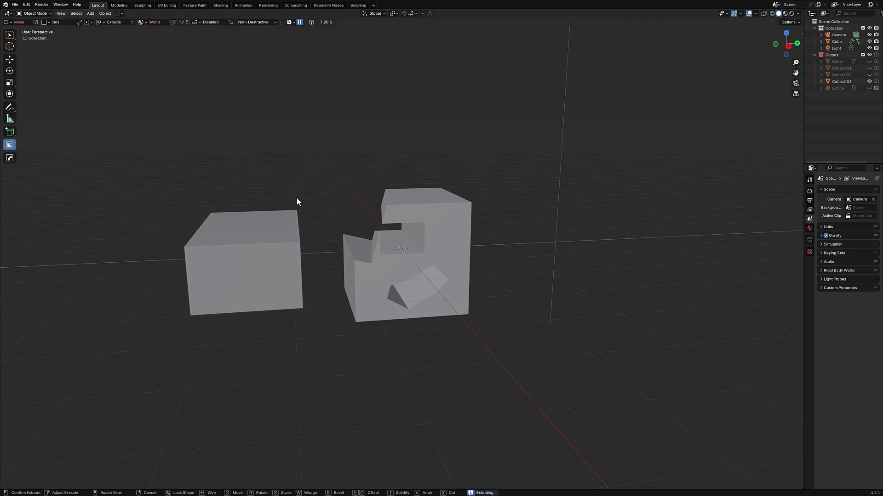
left_click(296, 181)
mouse_move(241, 270)
left_mouse_down()
mouse_move(242, 316)
mouse_move(290, 328)
left_mouse_up()
left_click(292, 366)
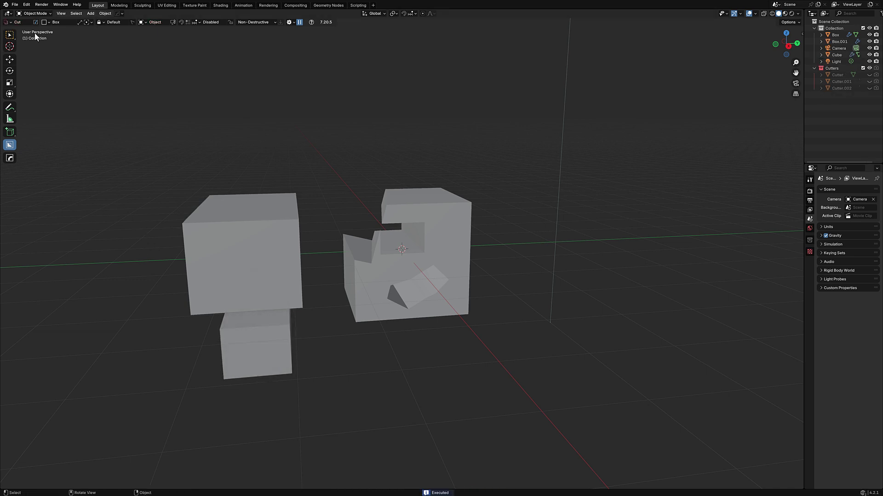
Select the large box and cut a small rectangular hole through its front face.
left_click(224, 256)
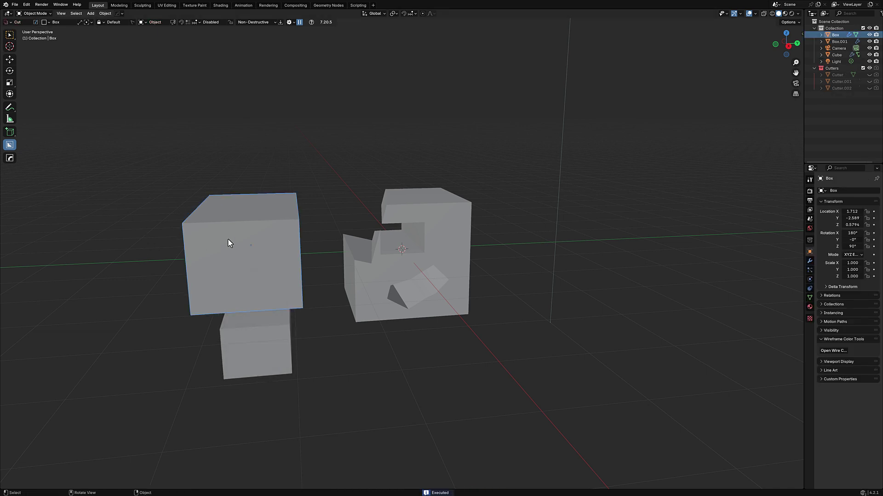
left_click_drag(229, 243, 263, 258)
left_click(307, 265)
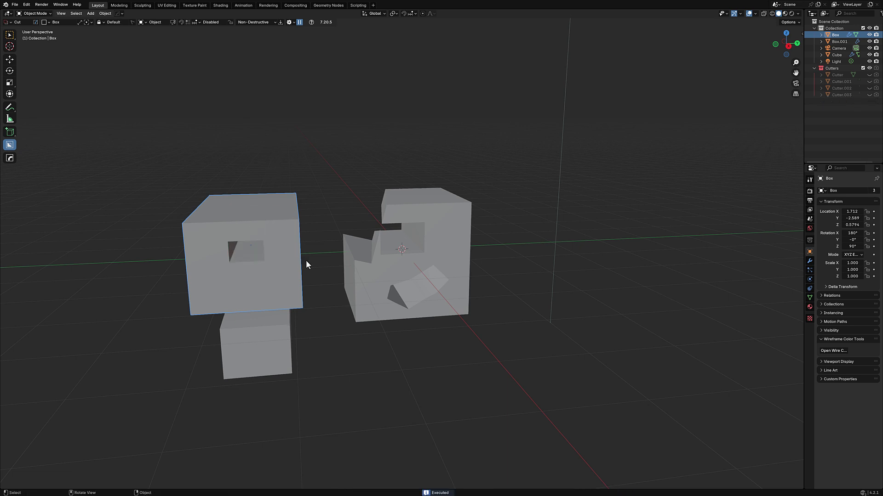
mouse_move(307, 265)
middle_mouse_down()
mouse_move(325, 262)
mouse_move(319, 266)
middle_mouse_up()
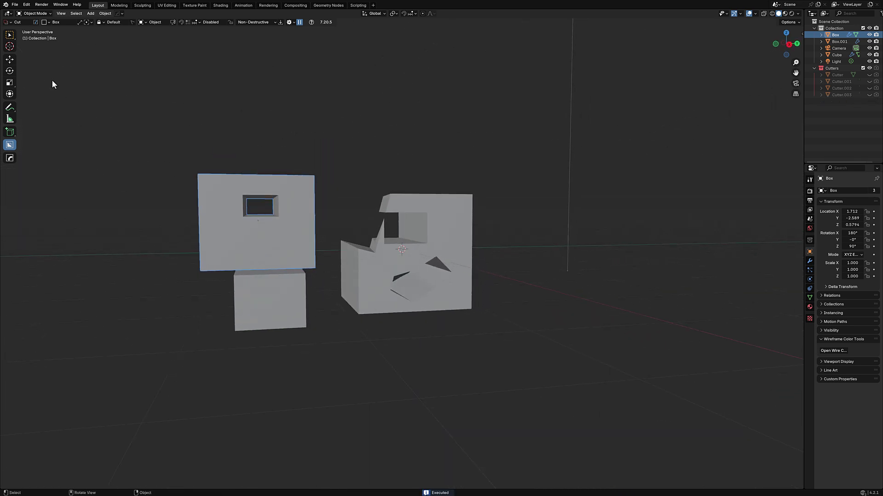
Set the cutter shape to Custom in the Box Helper and turn on dot snapping, Wedge and Solidify.
left_click(46, 22)
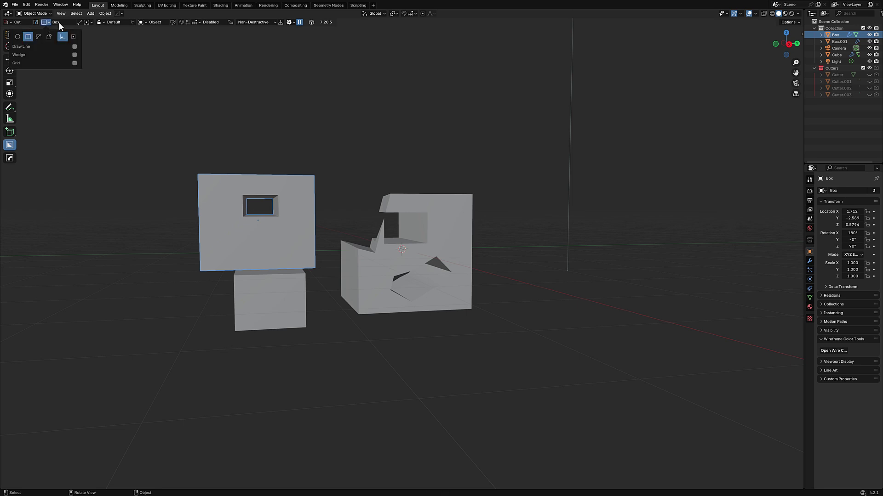
left_click(60, 22)
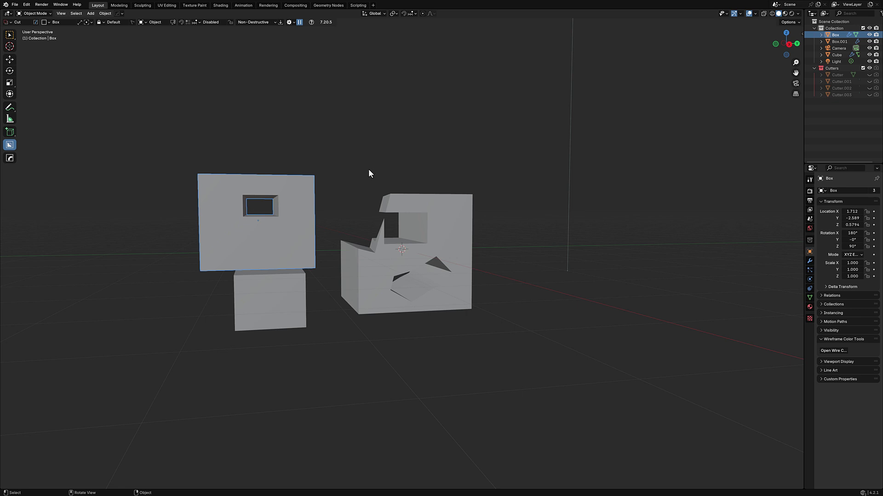
key("d")
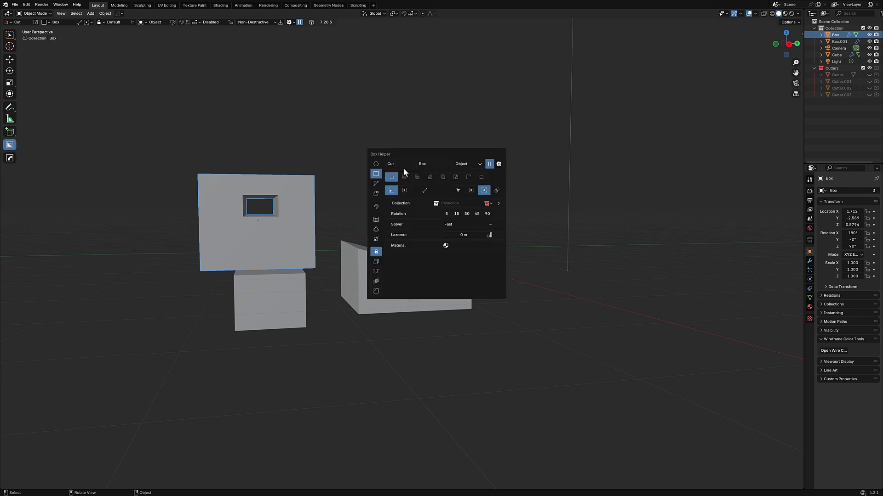
left_click(376, 194)
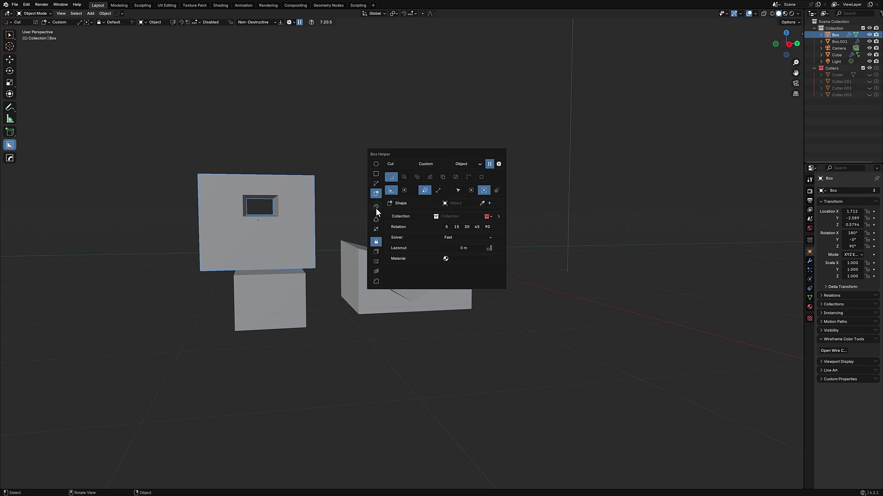
left_click(376, 207)
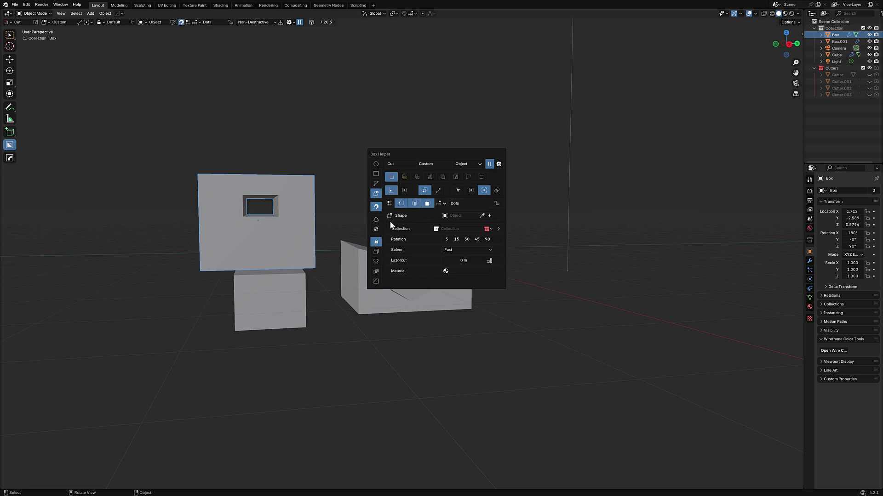
left_click(375, 220)
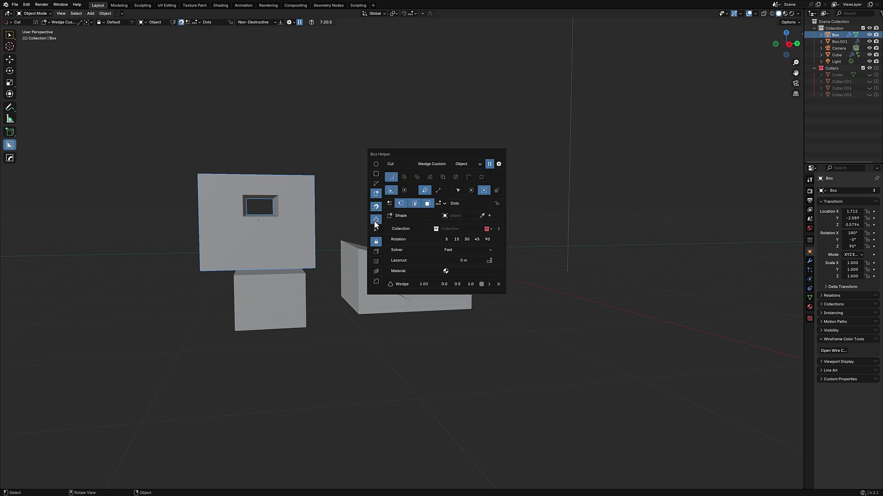
left_click(377, 253)
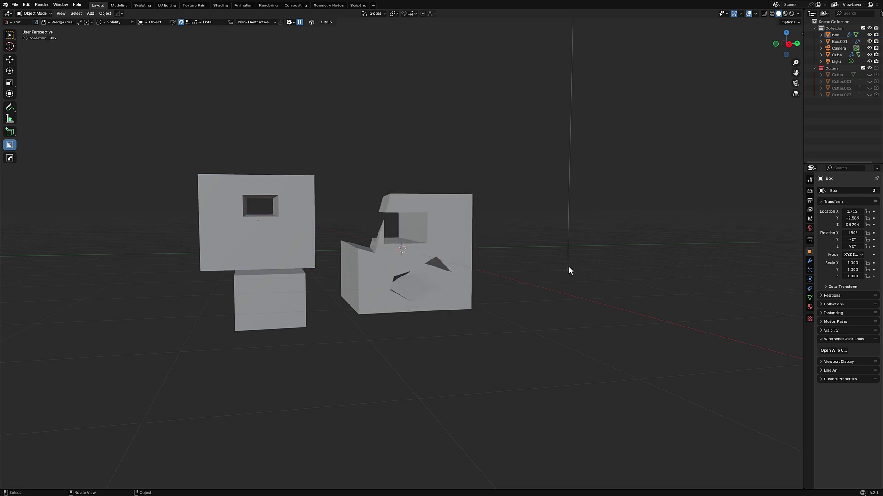
Select the large box and cut a narrow upright custom wedge shape into its side face.
mouse_move(568, 267)
middle_mouse_down()
mouse_move(584, 283)
mouse_move(676, 274)
mouse_move(564, 268)
middle_mouse_up()
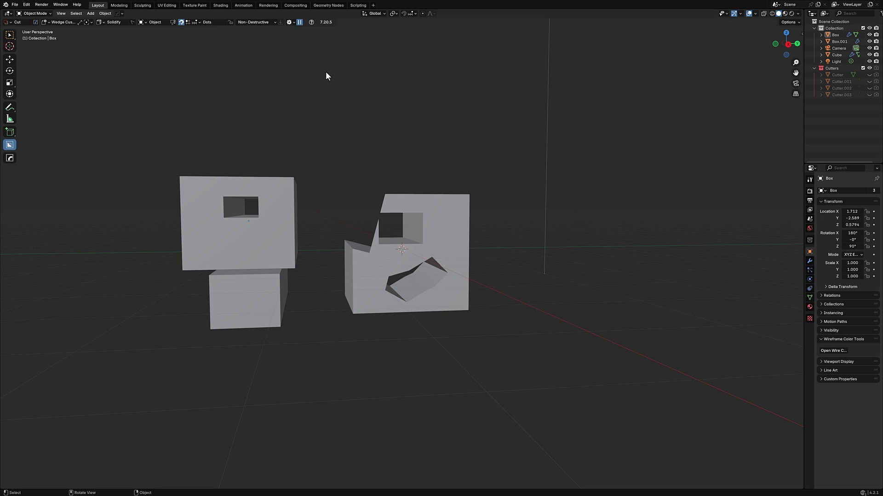
mouse_move(395, 214)
middle_mouse_down()
mouse_move(415, 221)
mouse_move(405, 224)
middle_mouse_up()
left_click(288, 228)
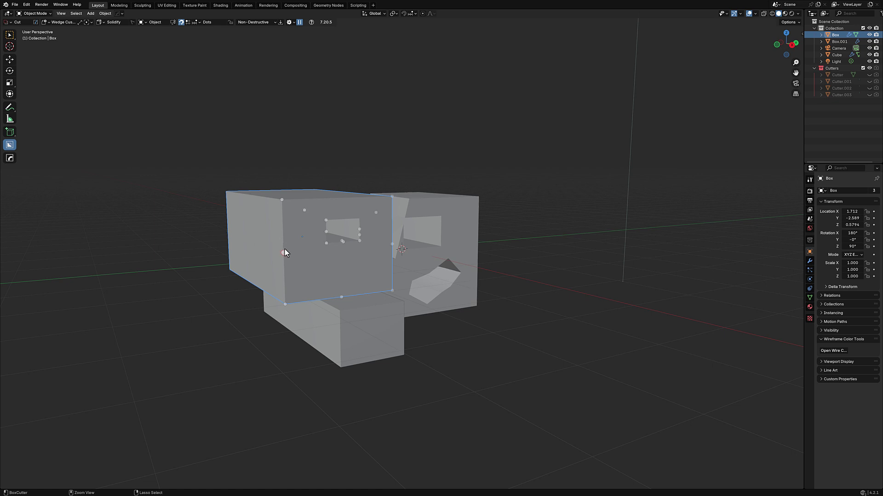
left_click_drag(252, 237, 258, 246)
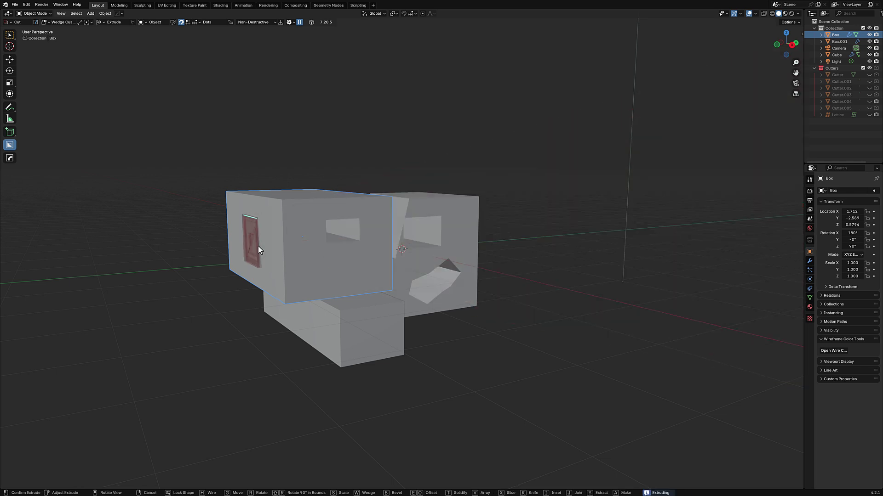
left_click(257, 246)
middle_click_drag(258, 248, 343, 266)
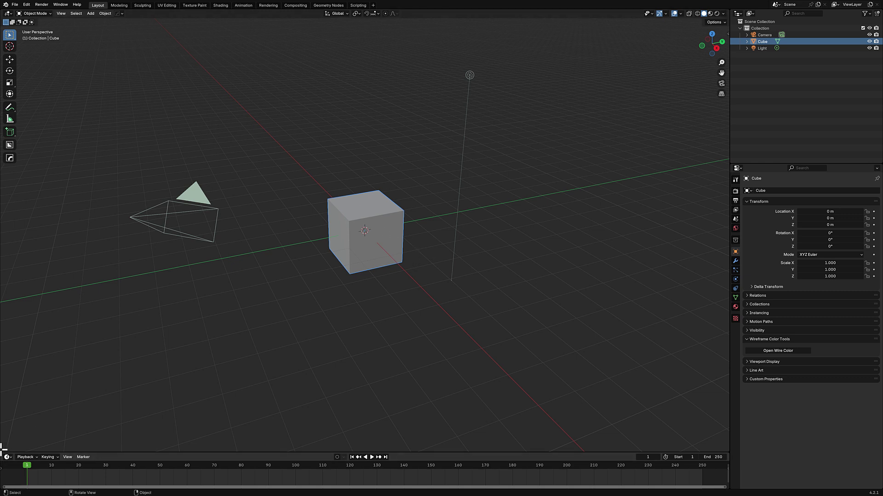
Enlarge the 3D viewport by collapsing the timeline and narrowing the Outliner and Properties editors.
left_click_drag(3, 452, 28, 476)
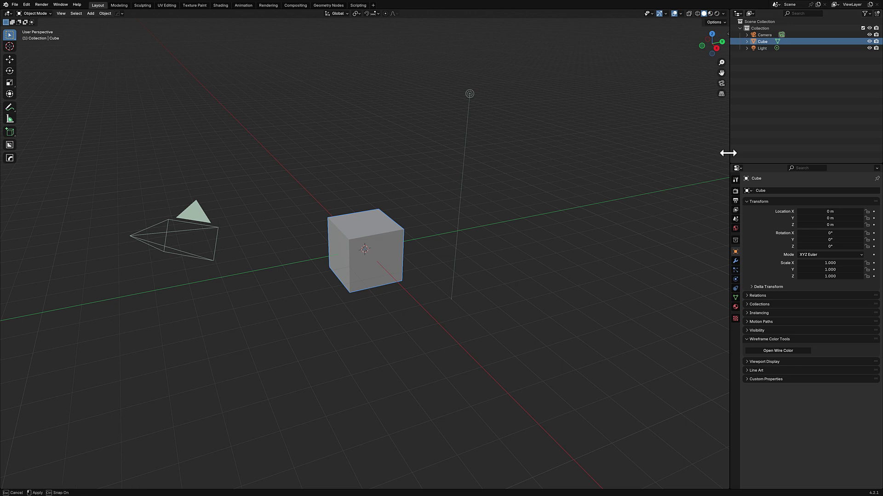
left_click_drag(730, 152, 793, 154)
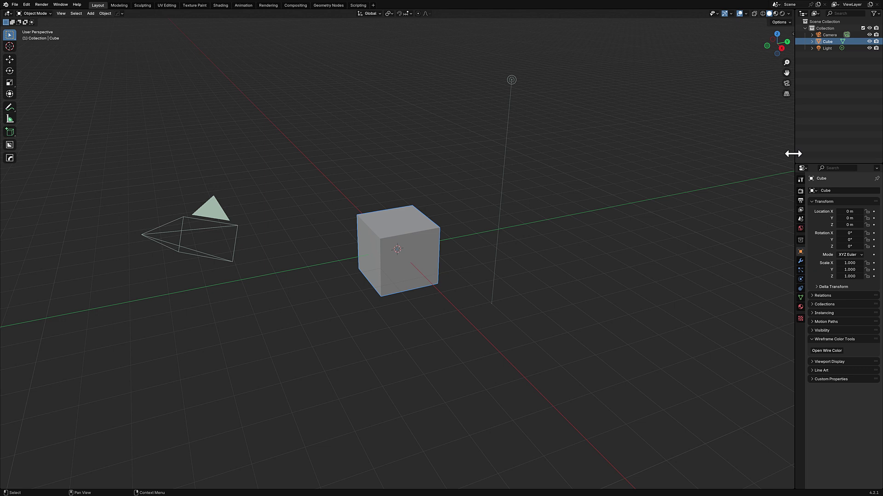
scroll(633, 220, "up", 4)
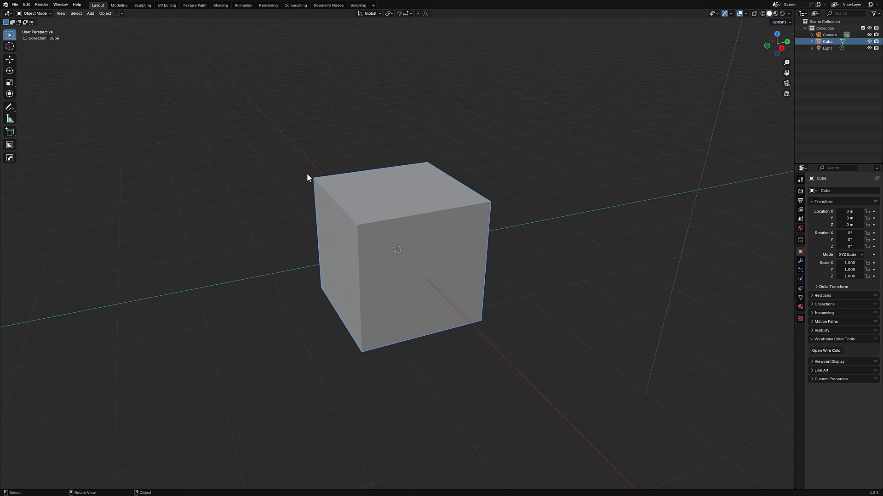
Open the HOps menu for the selected cube and look through its MeshTools entries.
left_click(121, 13)
key("q")
key("q")
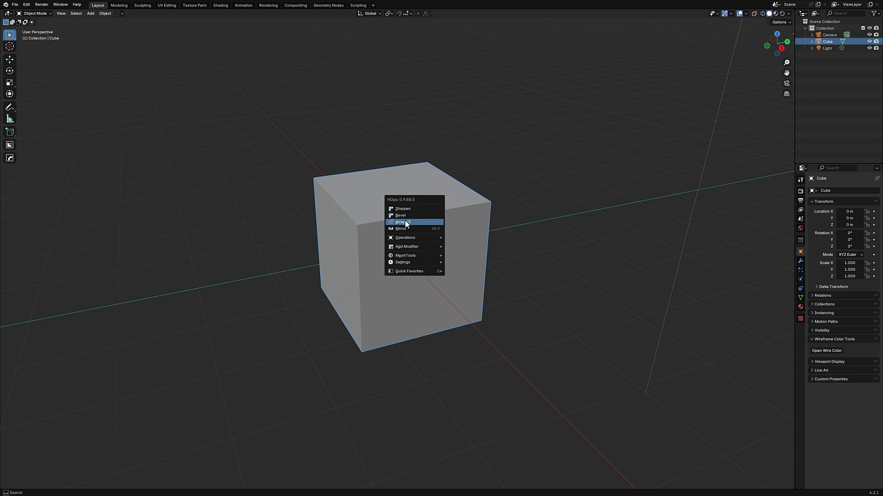
mouse_move(412, 248)
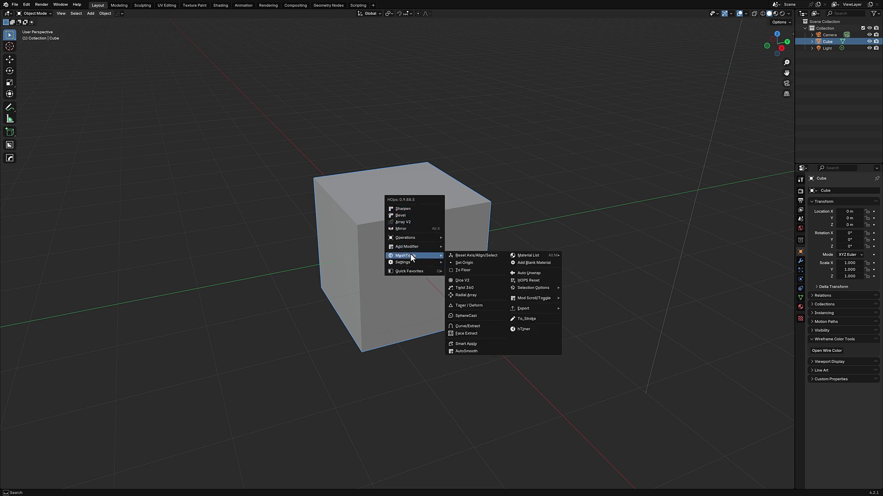
View the HOps menu for the cube in Edit Mode, and return to Object Mode.
left_click(45, 18)
left_click(46, 28)
key("q")
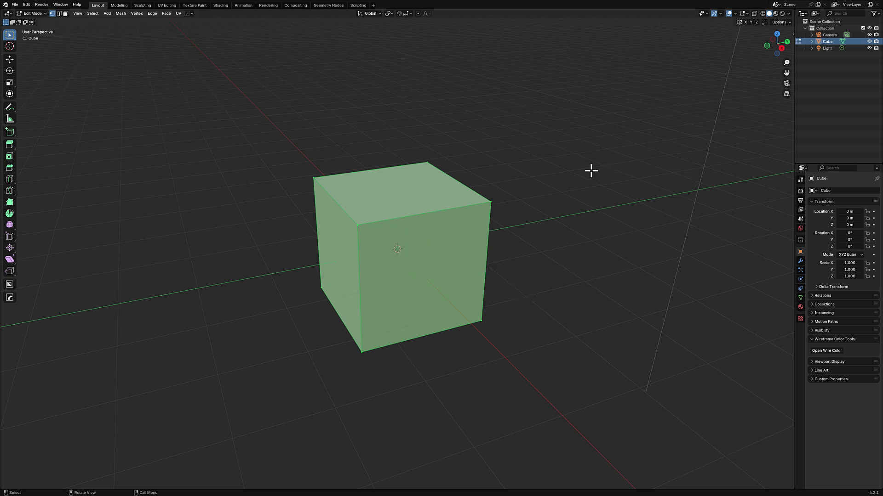
left_click(37, 14)
left_click(38, 21)
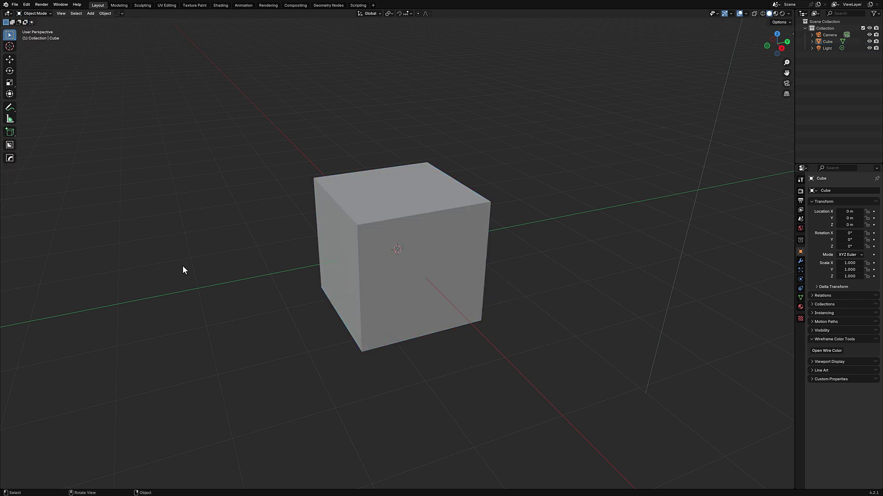
View the HOps menu and the HOps pie menu with nothing selected.
key("q")
scroll(539, 237, "down", 2)
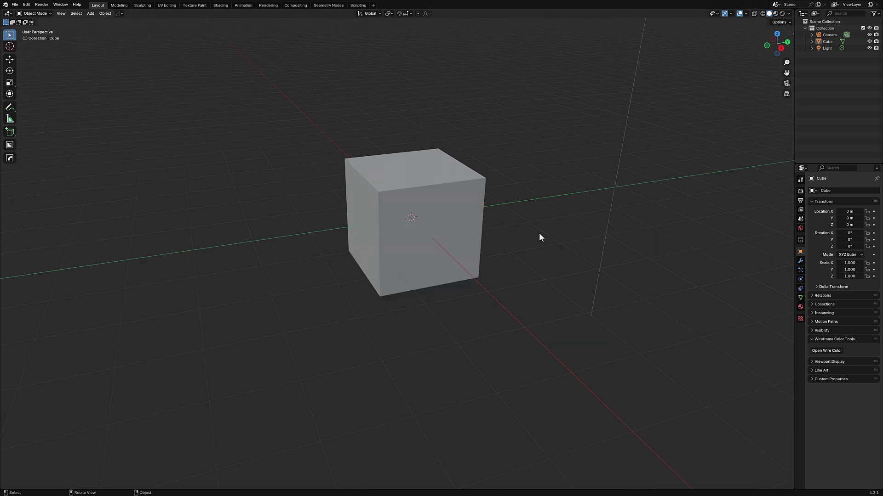
key("shift+q")
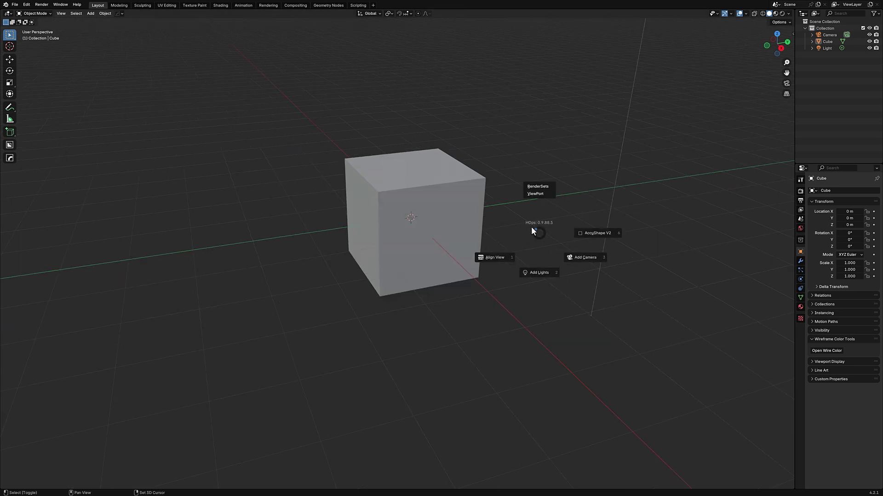
Select the cube, round its edges with a 3-segment, 30° HOps Bevel and apply Sharpen to it.
left_click(424, 208)
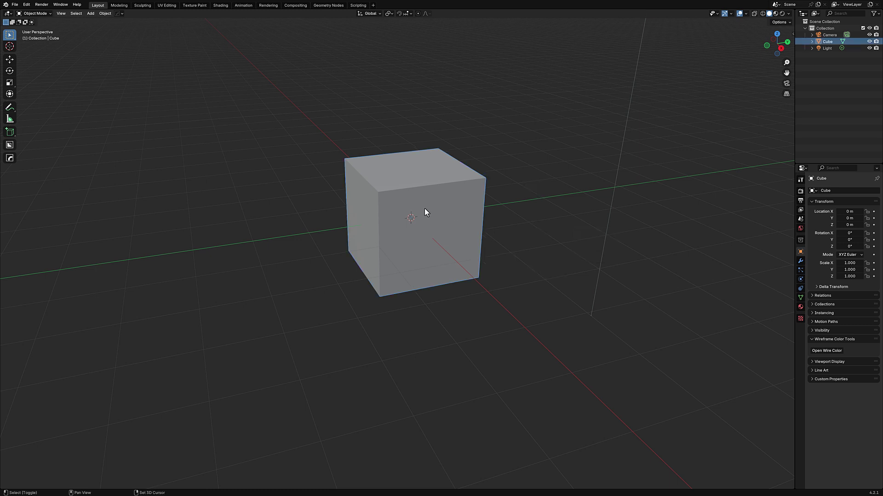
key("shift+q")
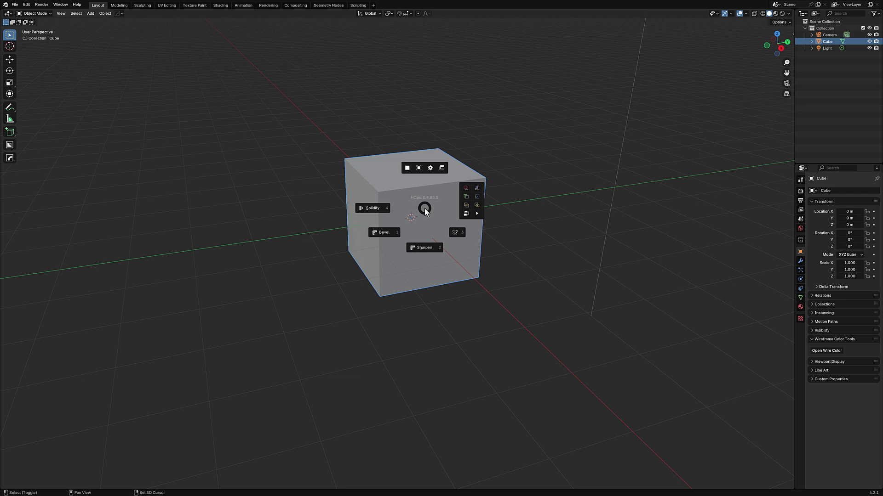
left_click(392, 234)
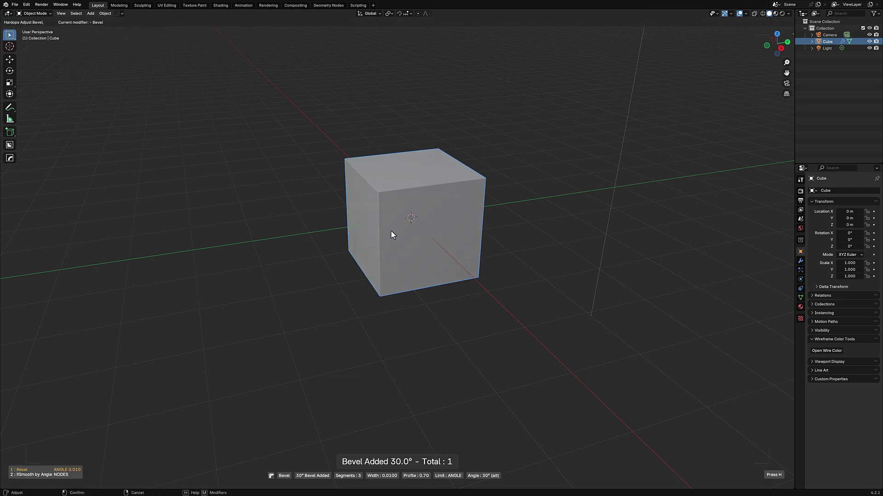
left_click(394, 197)
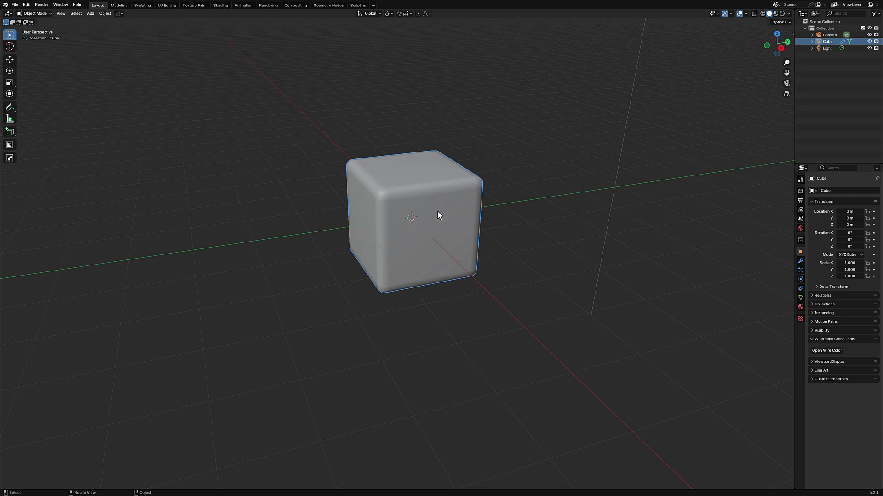
key("shift+q")
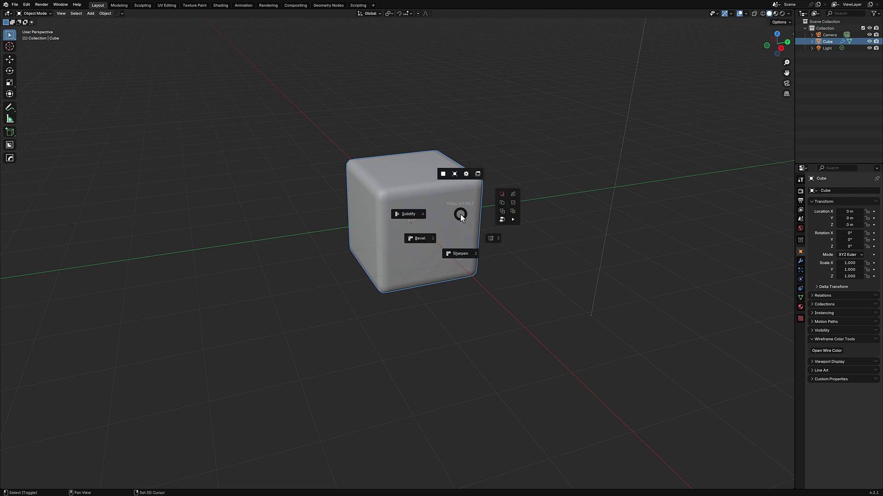
left_click(459, 256)
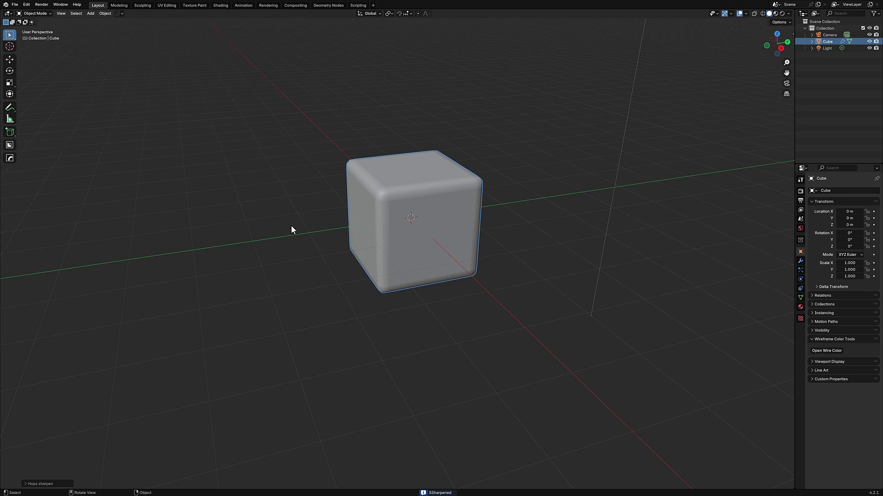
Look through the HOps Helper's tool, object, constraint, modifier, mesh data and material settings, and dismiss it without changes.
key("ctrl+grave")
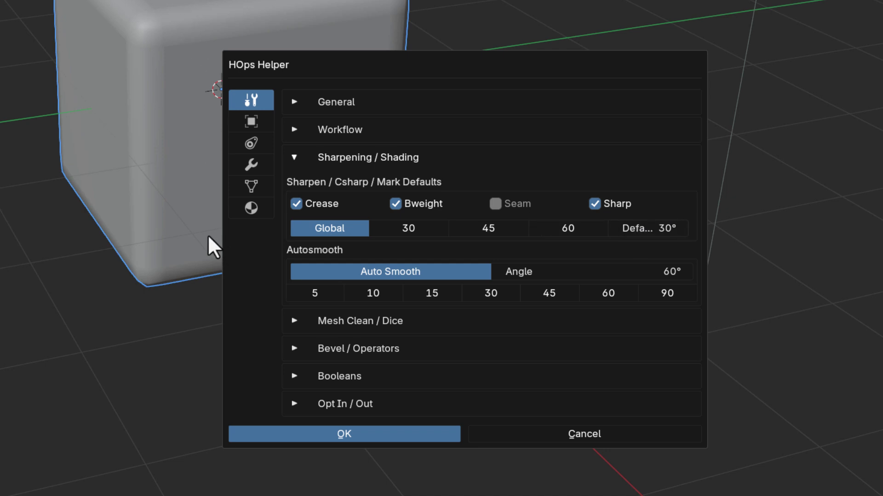
left_click(251, 123)
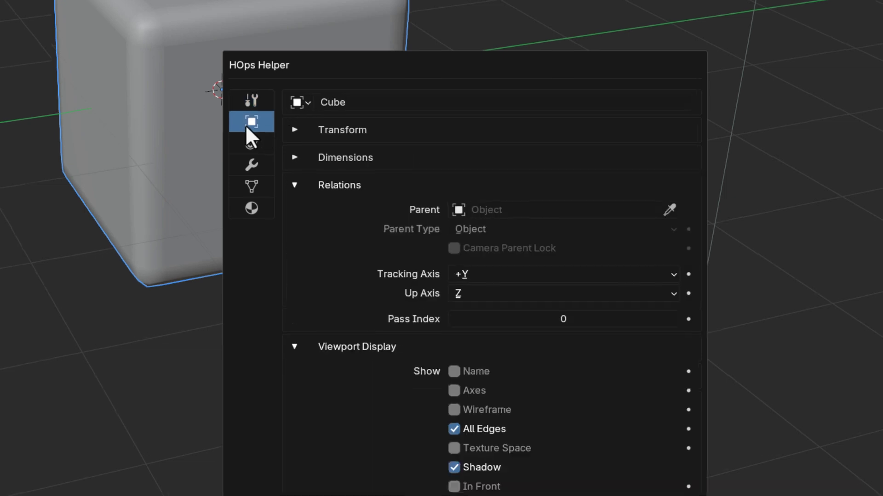
left_click(251, 143)
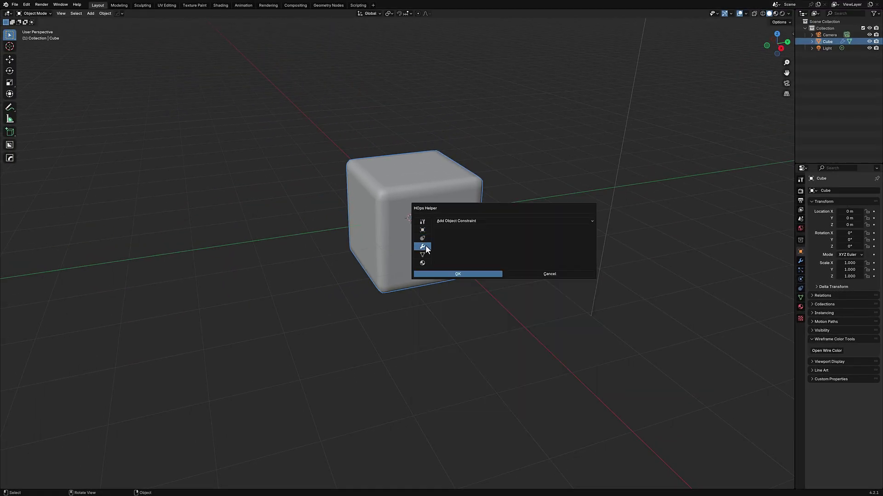
left_click(423, 246)
left_click(423, 255)
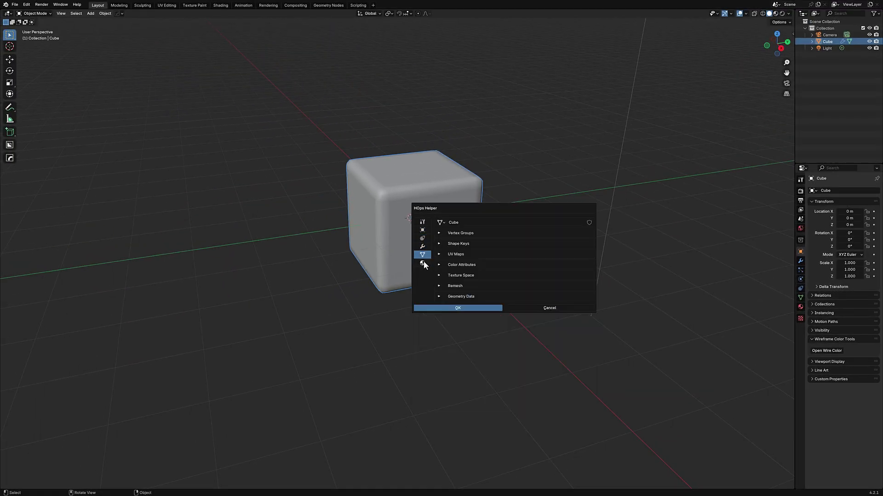
left_click(422, 264)
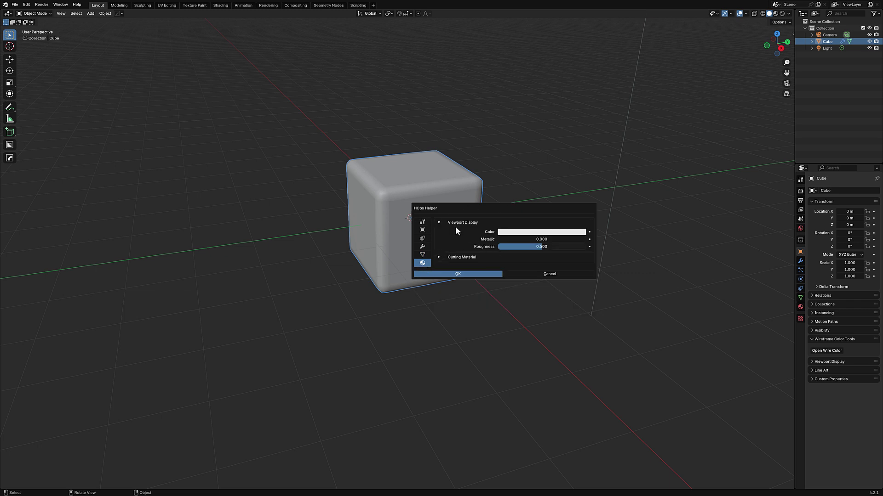
left_click(552, 277)
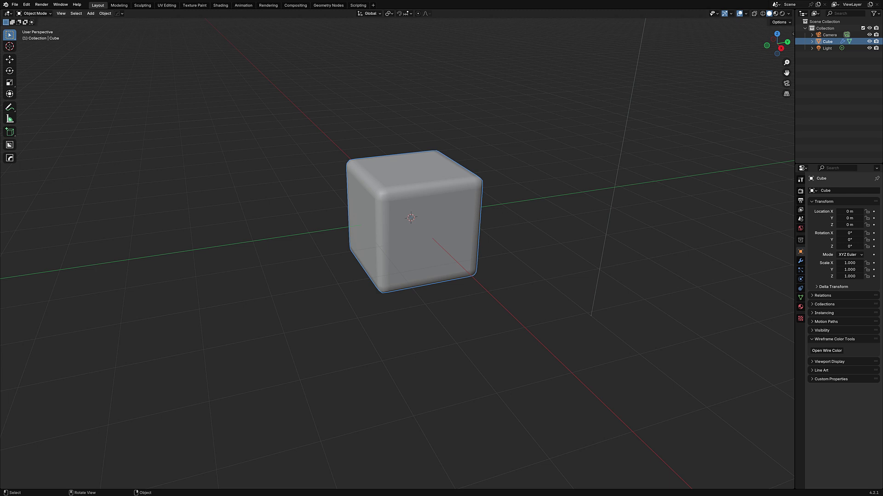
With nothing selected, look through the Hard Ops header popover's sections, including Bevel Helper and the help section, and dismiss it.
key("alt+a")
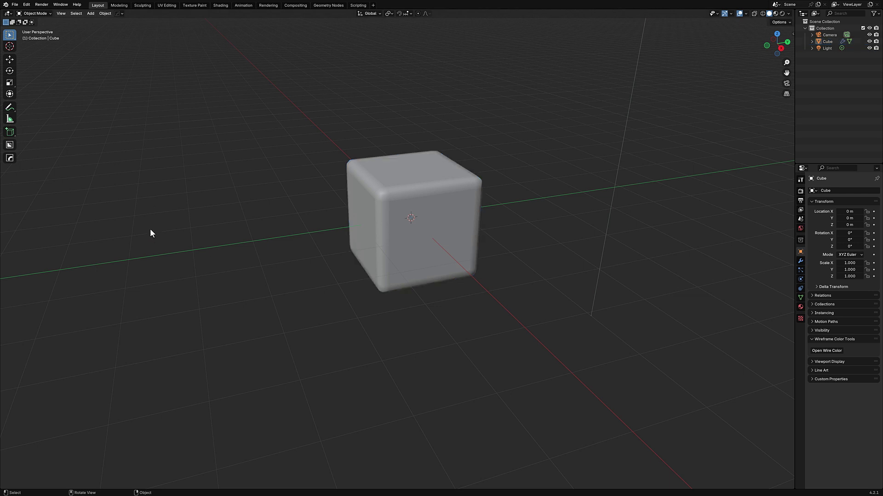
left_click(120, 13)
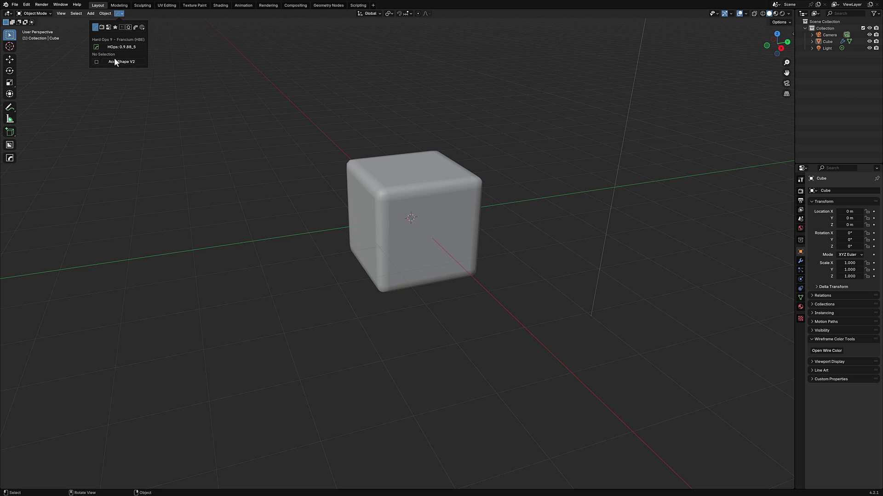
left_click(109, 27)
left_click(132, 27)
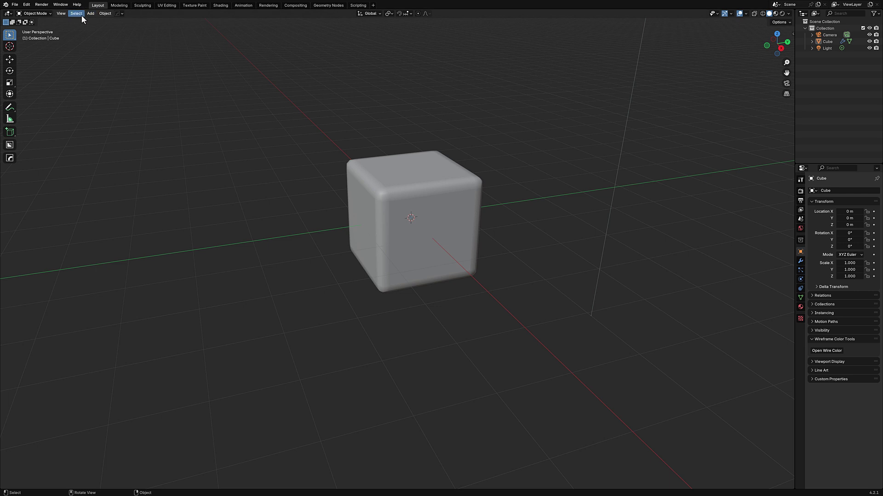
left_click(80, 15)
mouse_move(90, 16)
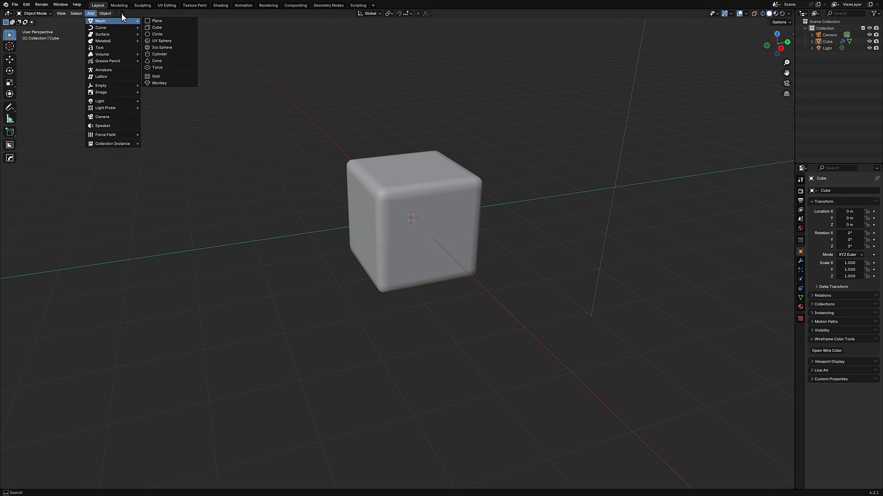
mouse_move(122, 12)
left_click(129, 28)
left_click(134, 27)
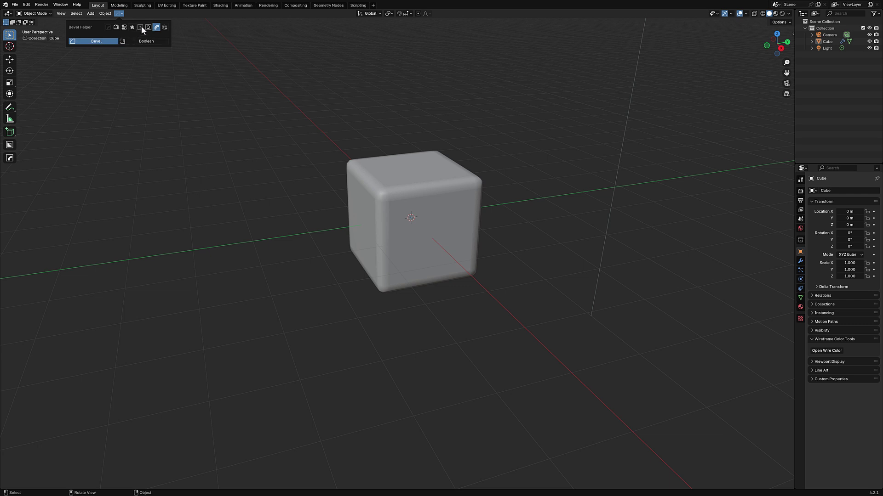
left_click(164, 27)
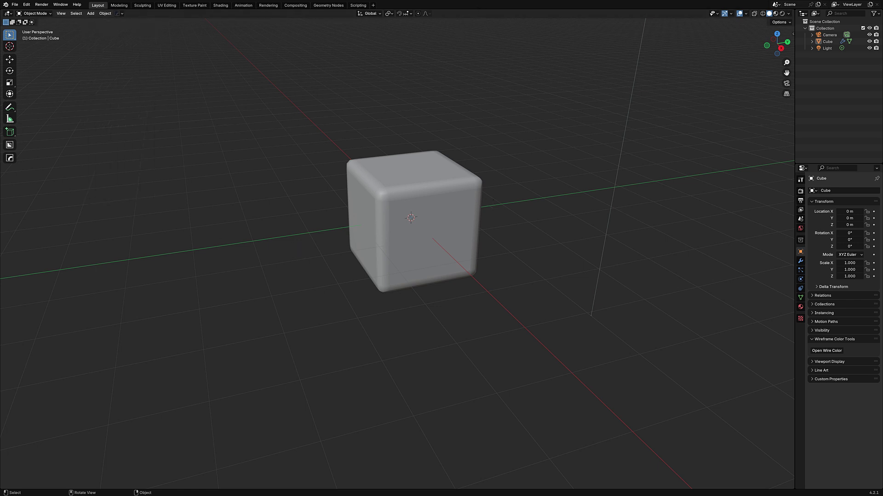
Select the cube, show its modifier stack, and add a HOps Screw modifier that sweeps it along the Y axis.
left_click(364, 216)
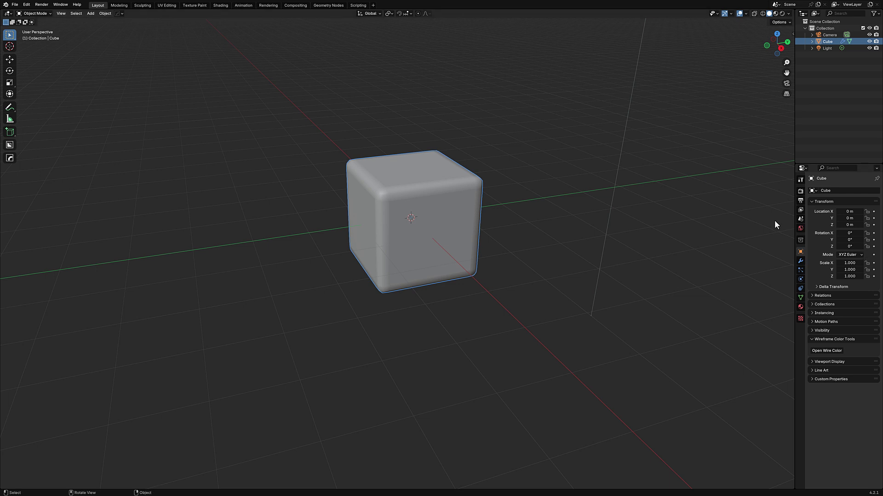
left_click(800, 261)
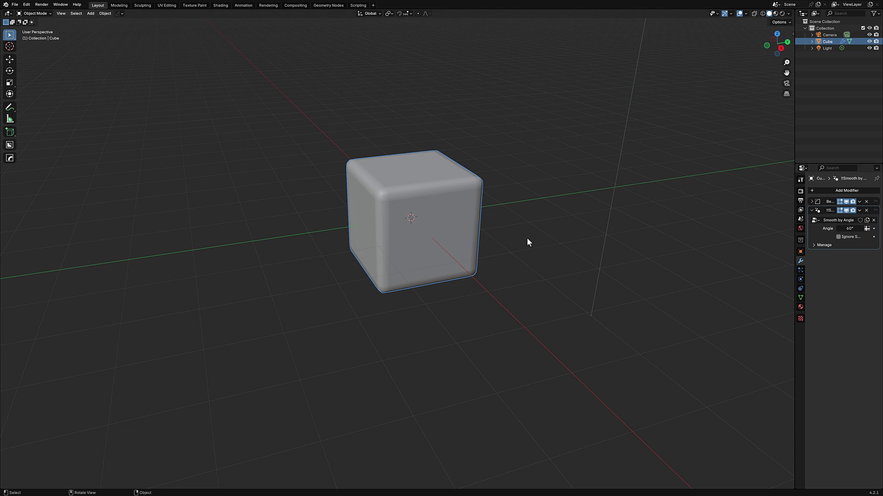
key("q")
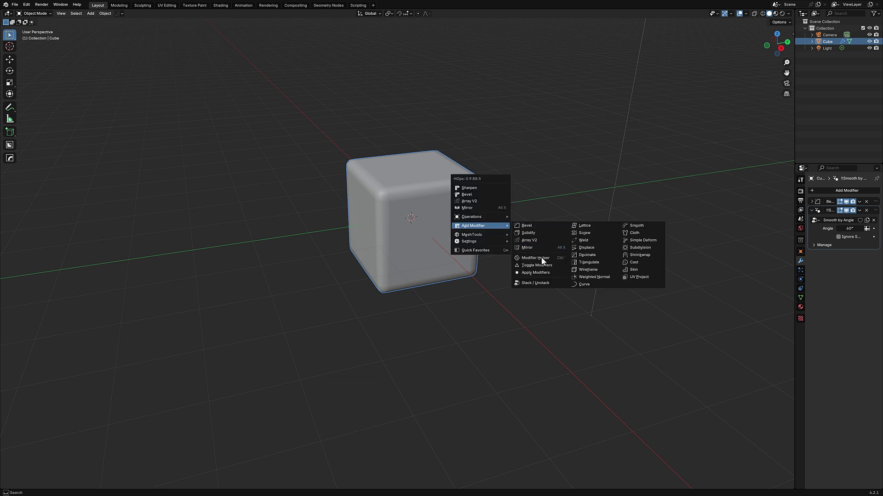
left_click(586, 233)
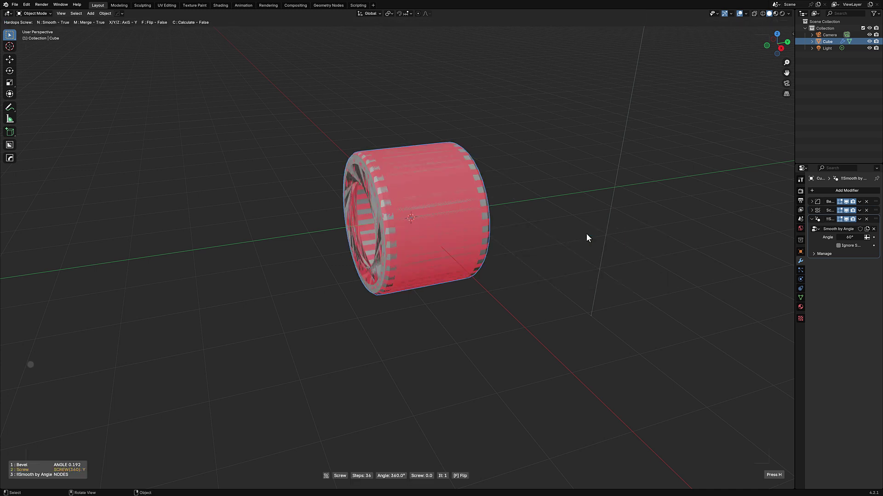
left_click(383, 236)
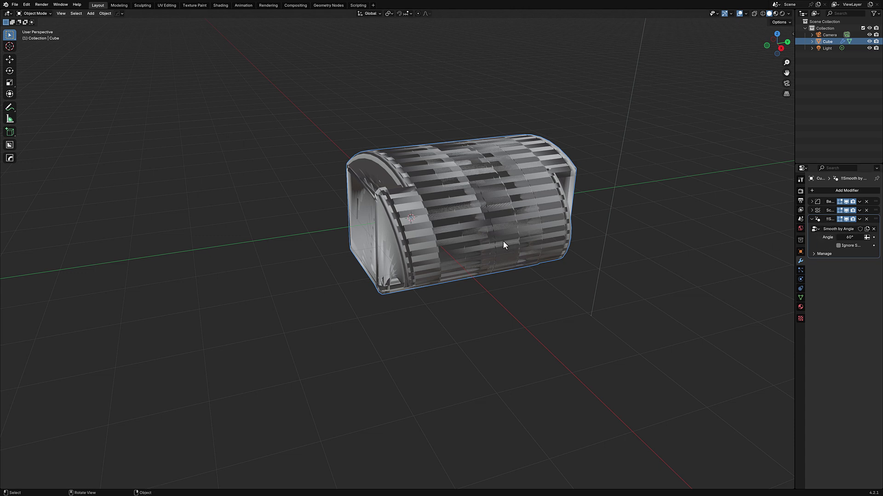
View the HOps menu and the modifier stack in the HOps Helper, and cancel the Helper without changes.
key("q")
key("q")
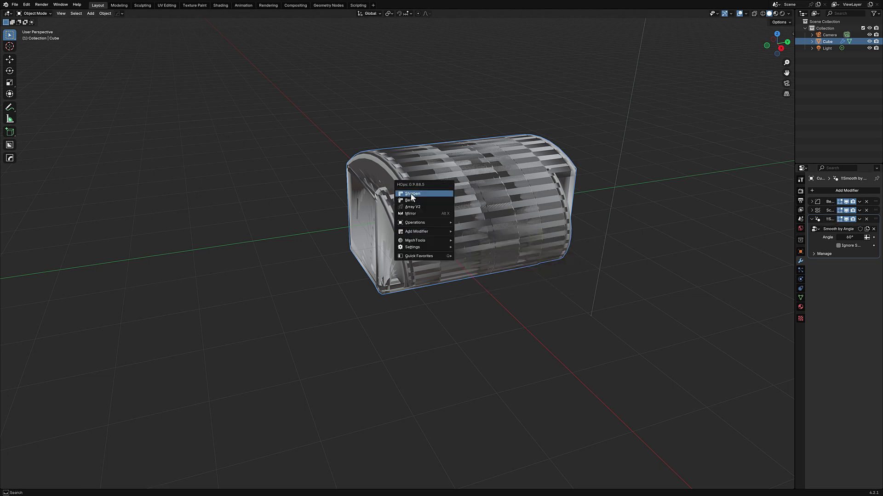
key("q")
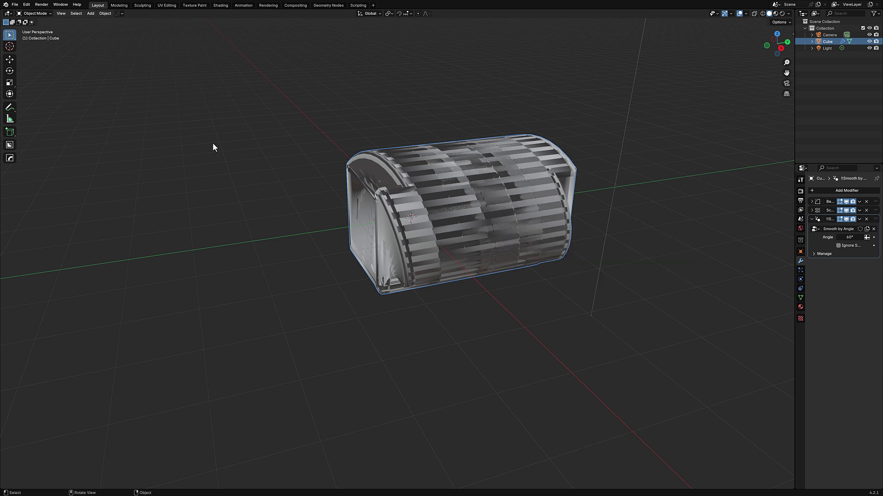
middle_click_drag(285, 183, 322, 184)
key("ctrl+grave")
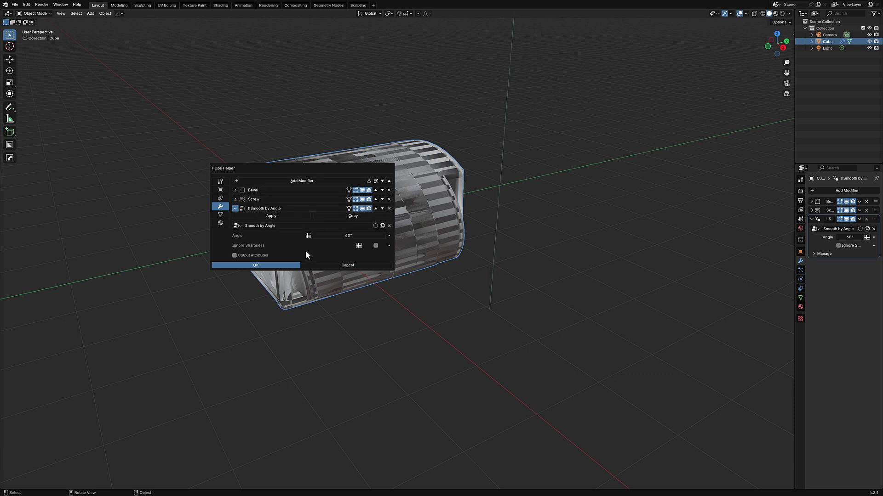
left_click(340, 265)
Run Smart Apply on the screwed cube and expand the settings of its Bevel modifier.
key("q")
mouse_move(326, 224)
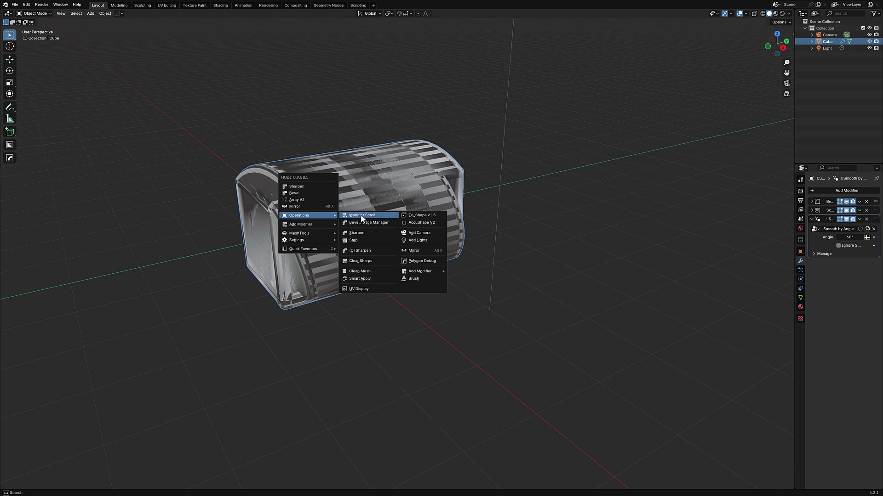
left_click(366, 279)
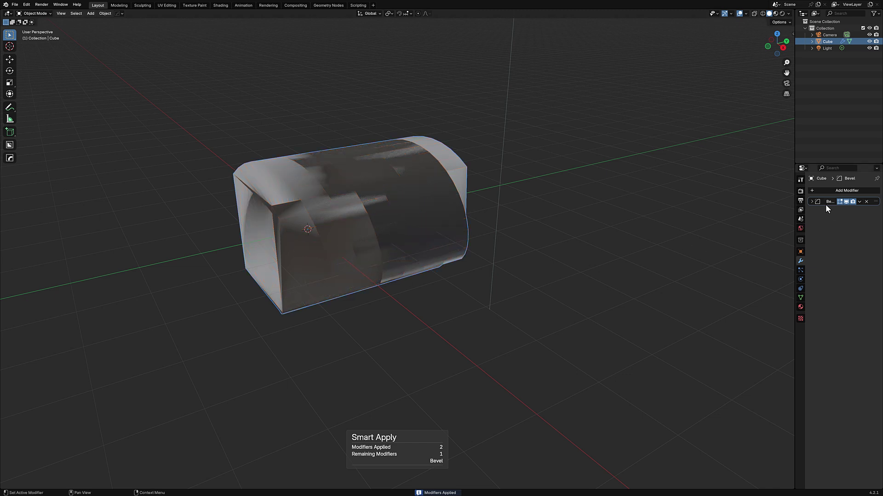
left_click(812, 202)
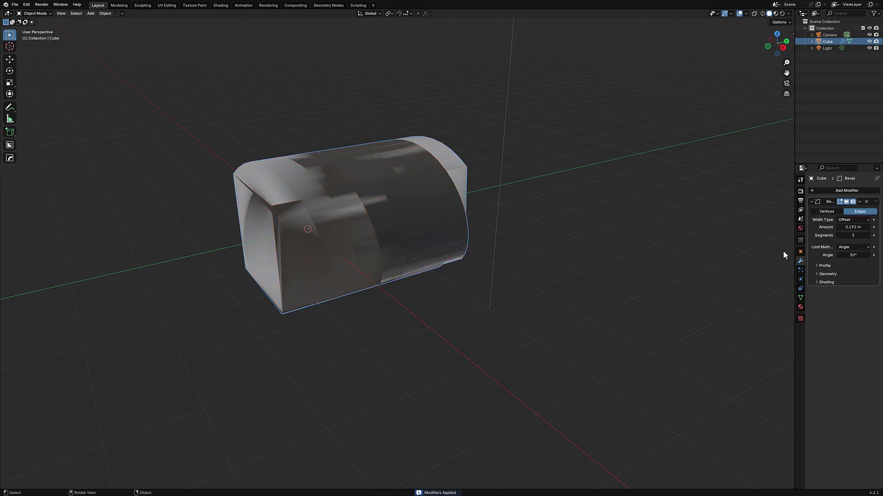
Run the HOps Clean Mesh operation on the applied mesh and inspect its surface and open end.
middle_click_drag(491, 240, 450, 248)
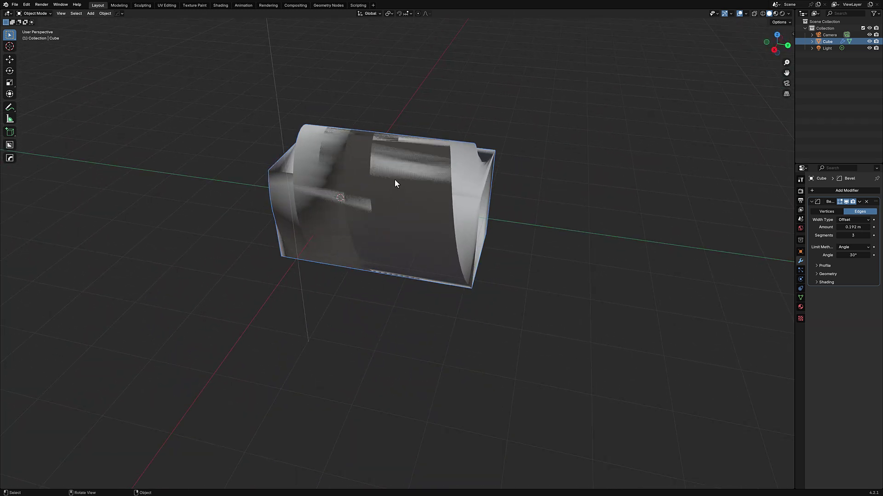
key("q")
mouse_move(394, 179)
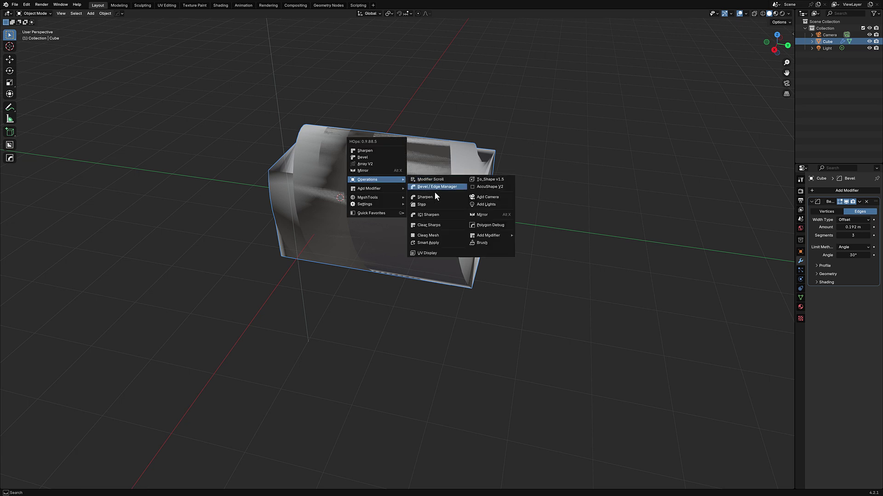
left_click(432, 235)
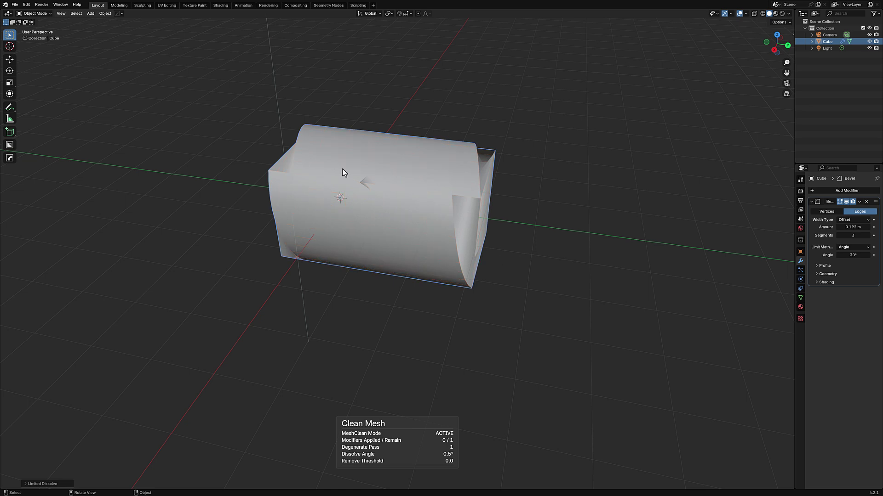
mouse_move(471, 248)
middle_mouse_down()
mouse_move(364, 217)
mouse_move(410, 218)
mouse_move(474, 252)
middle_mouse_up()
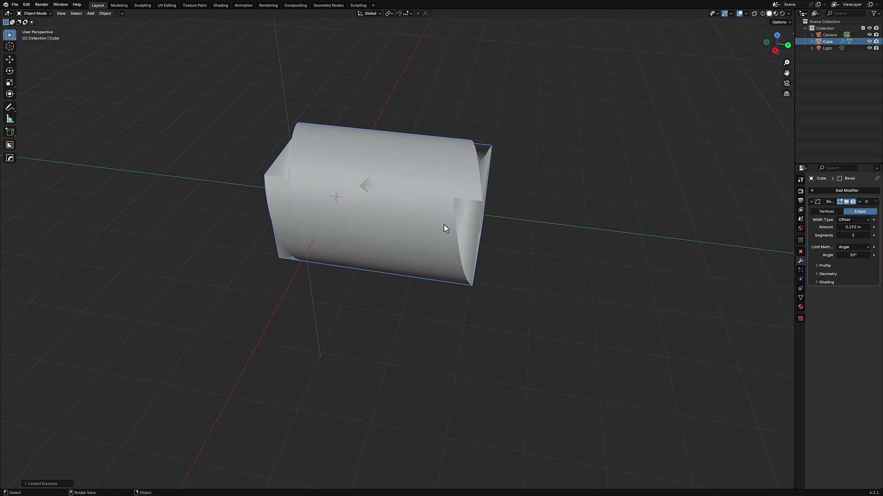
middle_click_drag(445, 227, 478, 233)
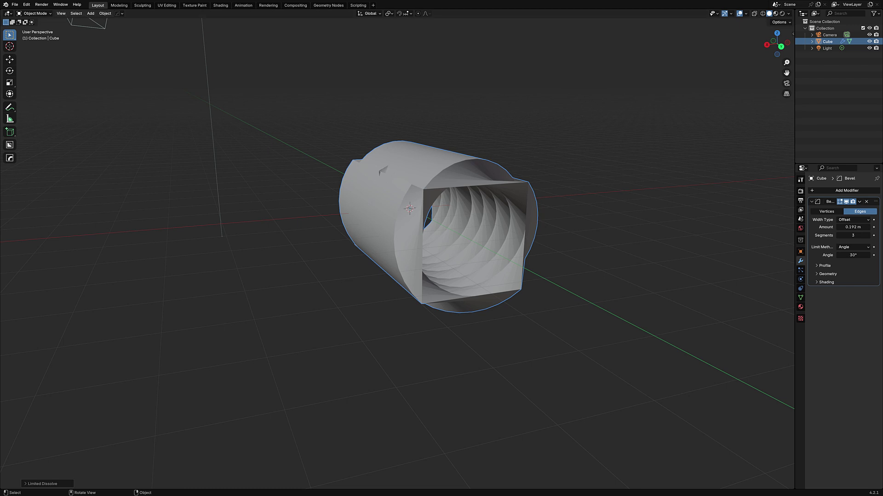
View the HOps MeshTools options for the cleaned mesh and dismiss them.
key("q")
mouse_move(451, 175)
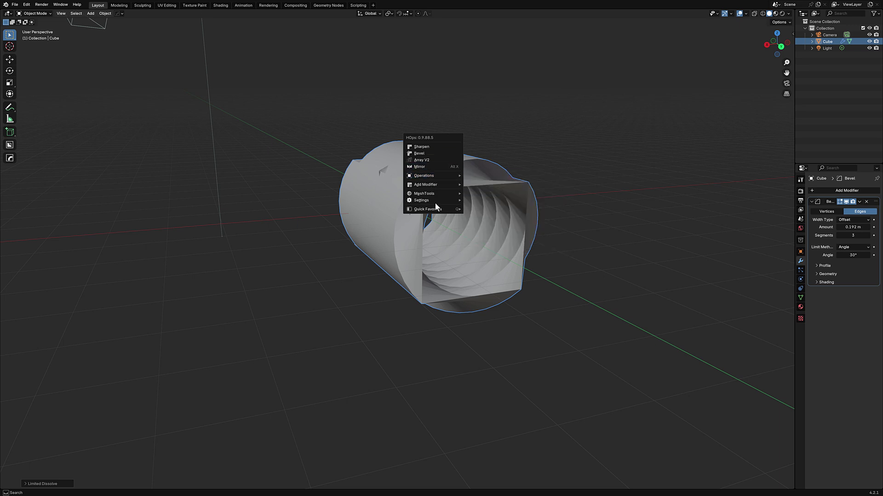
mouse_move(435, 195)
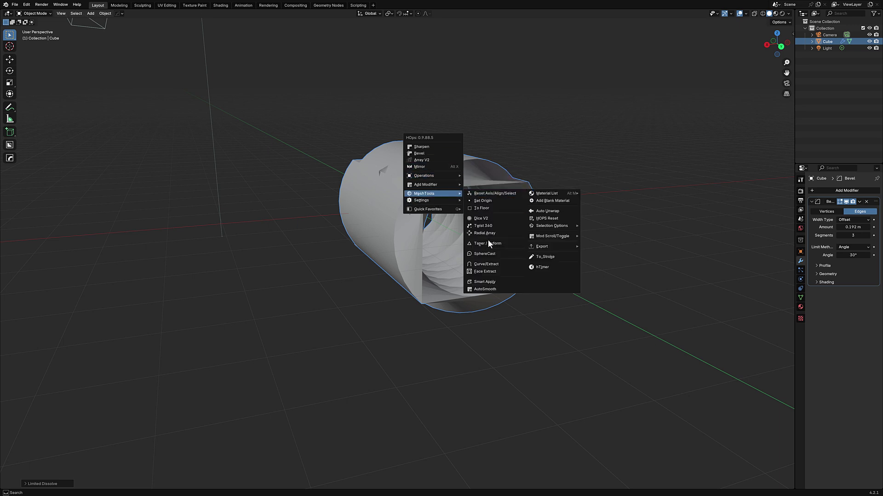
left_click(386, 218)
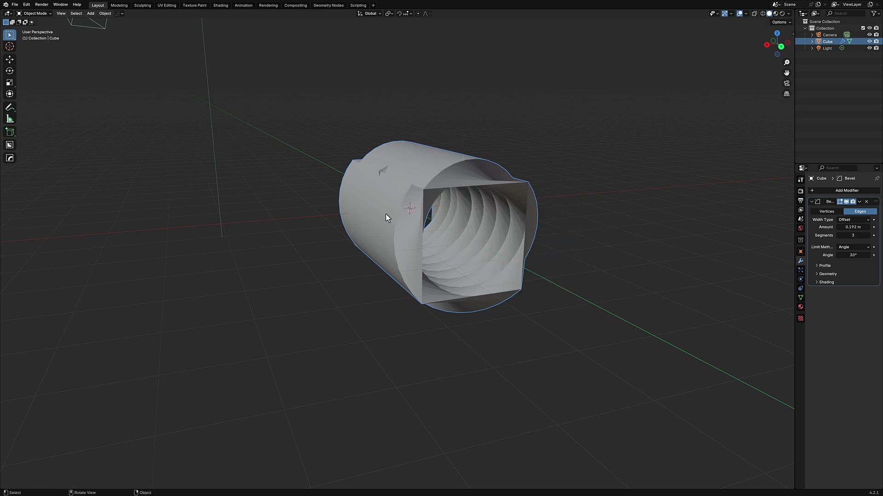
key("grave")
left_click(460, 162)
Convert the mesh's edges to a thick poly curve frame with Curve/Extract, using the FULL fill type.
middle_click_drag(445, 186, 465, 183)
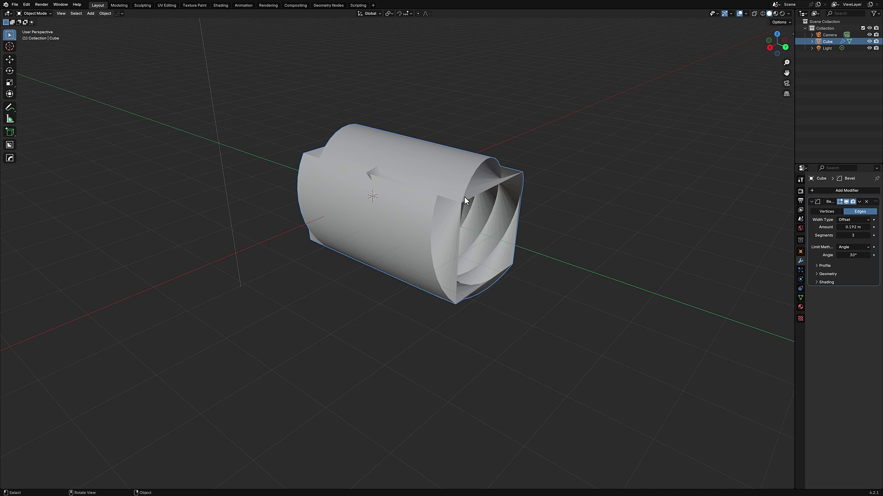
key("q")
mouse_move(456, 214)
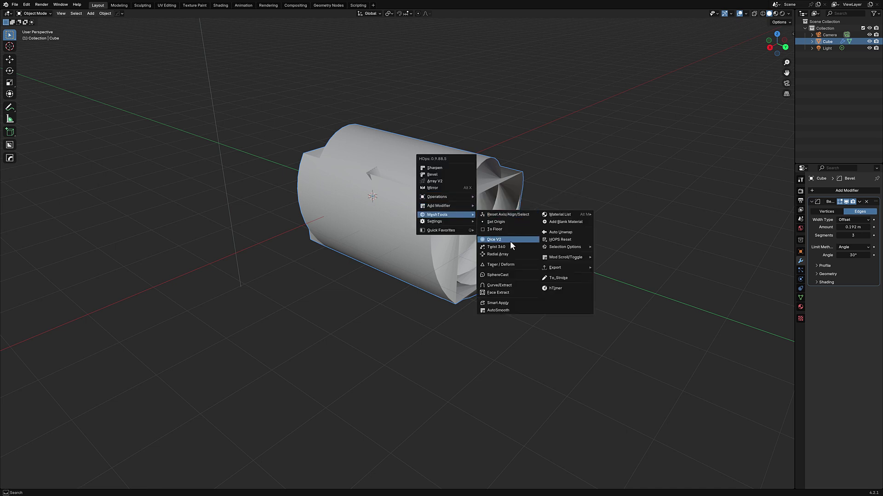
left_click(506, 285)
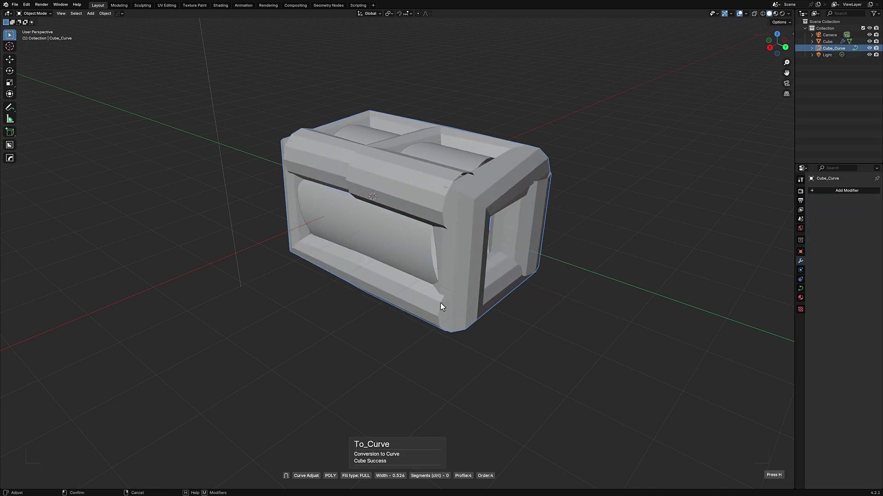
left_click(427, 320)
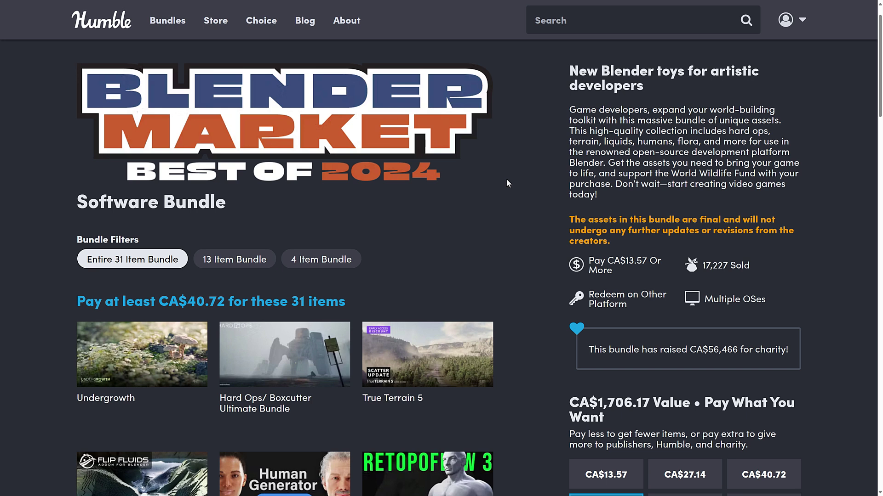
Switch to Blender to view the Hard Ops Help links to tutorials and documentation, and return to the Humble Bundle page.
key("alt+Tab")
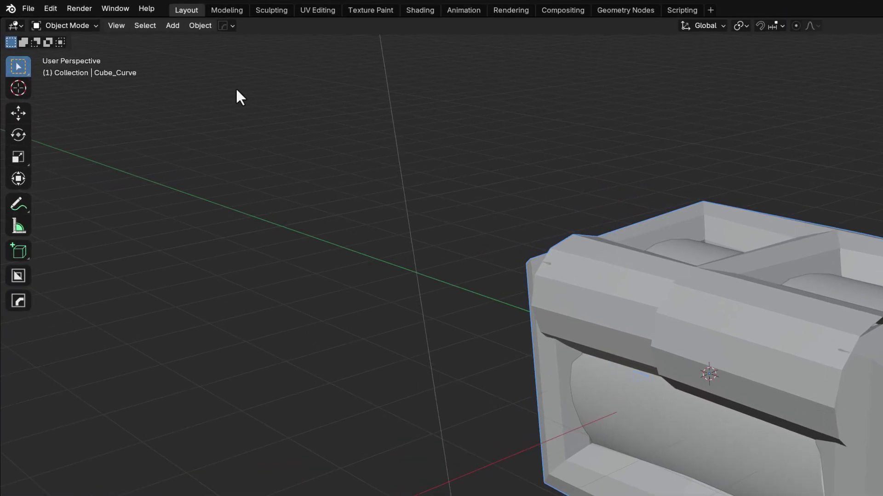
left_click(230, 26)
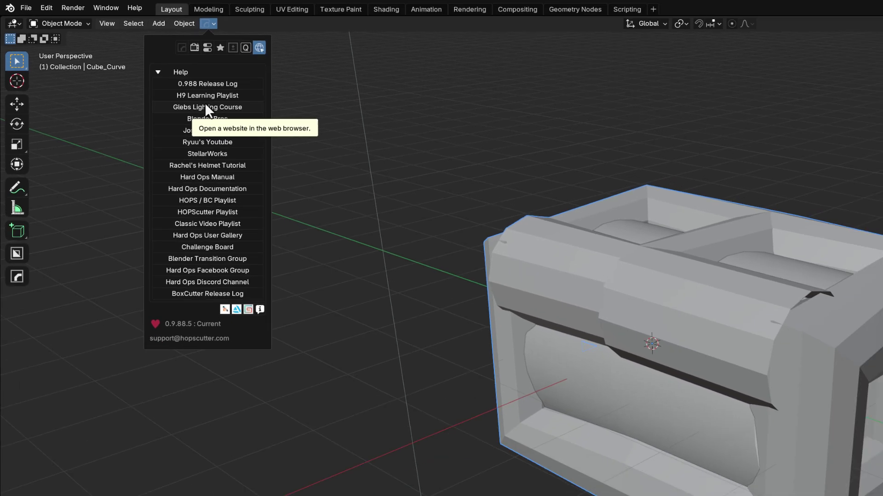
key("alt+Tab")
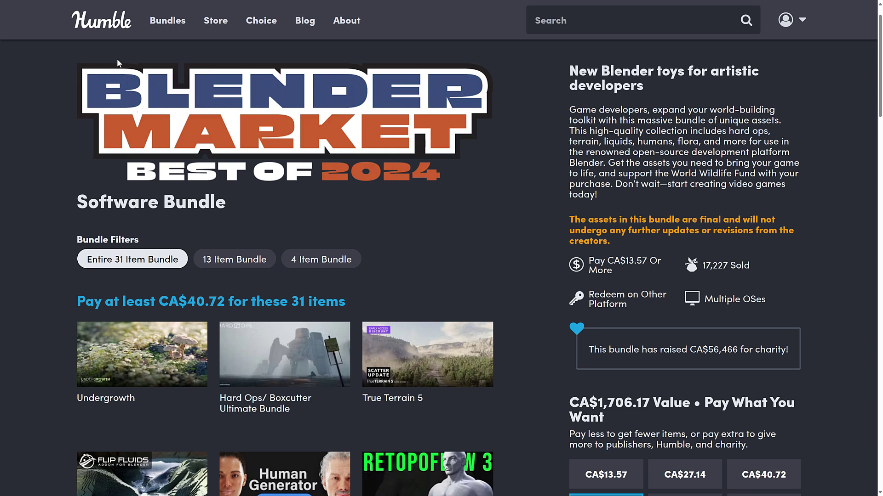